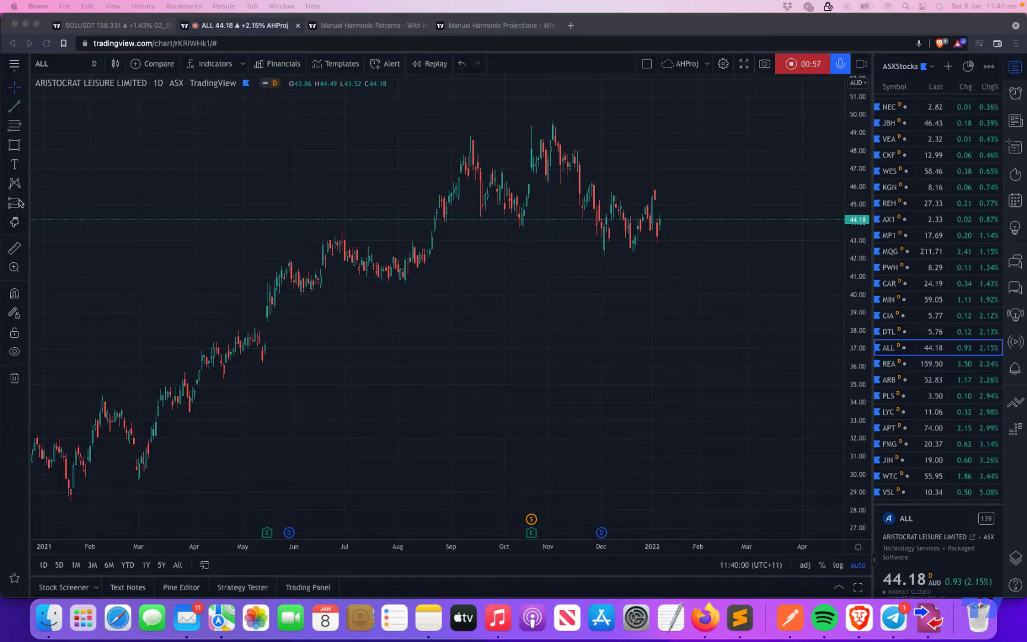
# Step: Draw an XABCD pattern through the 5 Aug '21 low, 13 Sep high, 13 Oct low, 3 Nov high and 3 Dec low
pyautogui.click(16, 186)
pyautogui.click(26, 188)
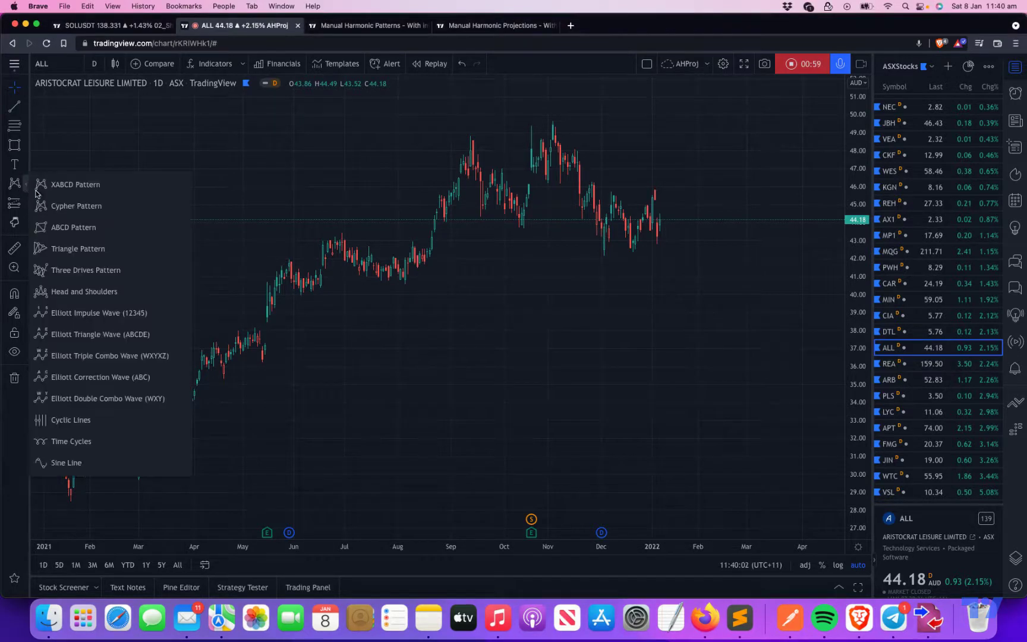
pyautogui.click(81, 186)
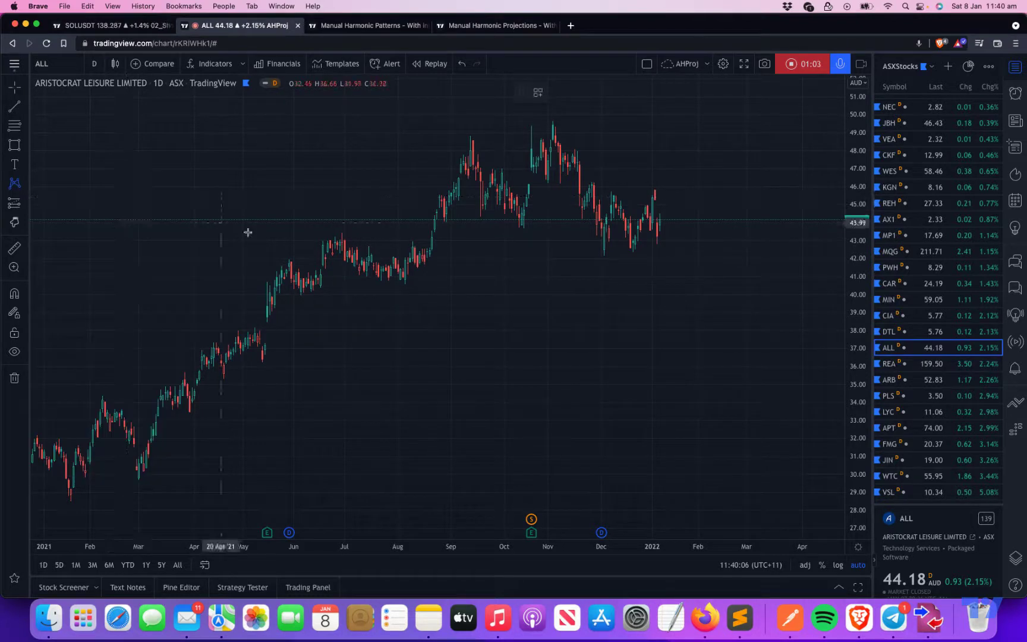
pyautogui.click(405, 282)
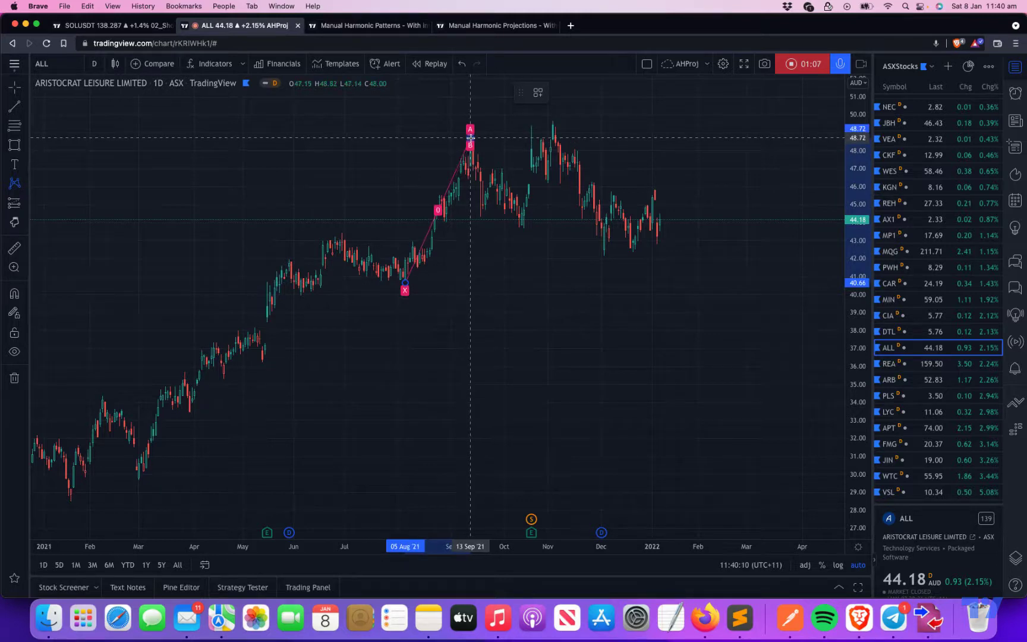
pyautogui.click(523, 228)
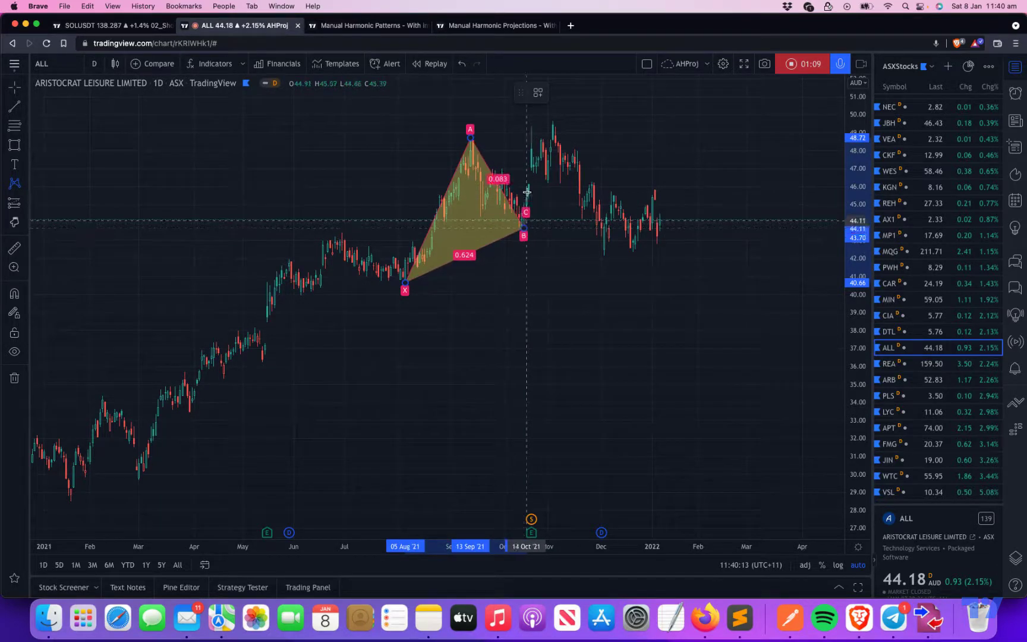
pyautogui.click(553, 121)
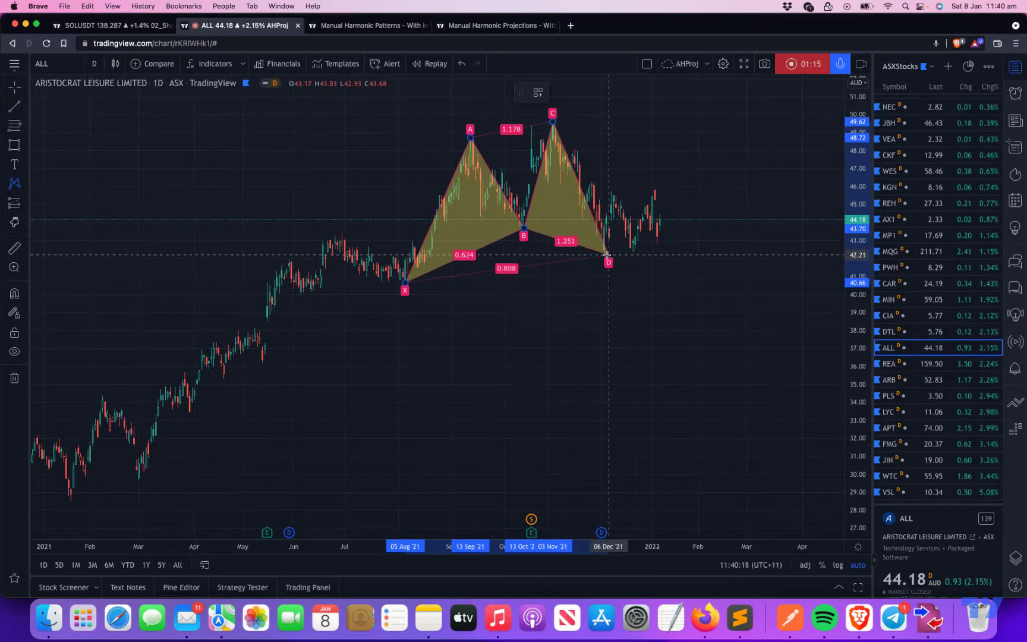
pyautogui.click(605, 255)
pyautogui.click(652, 282)
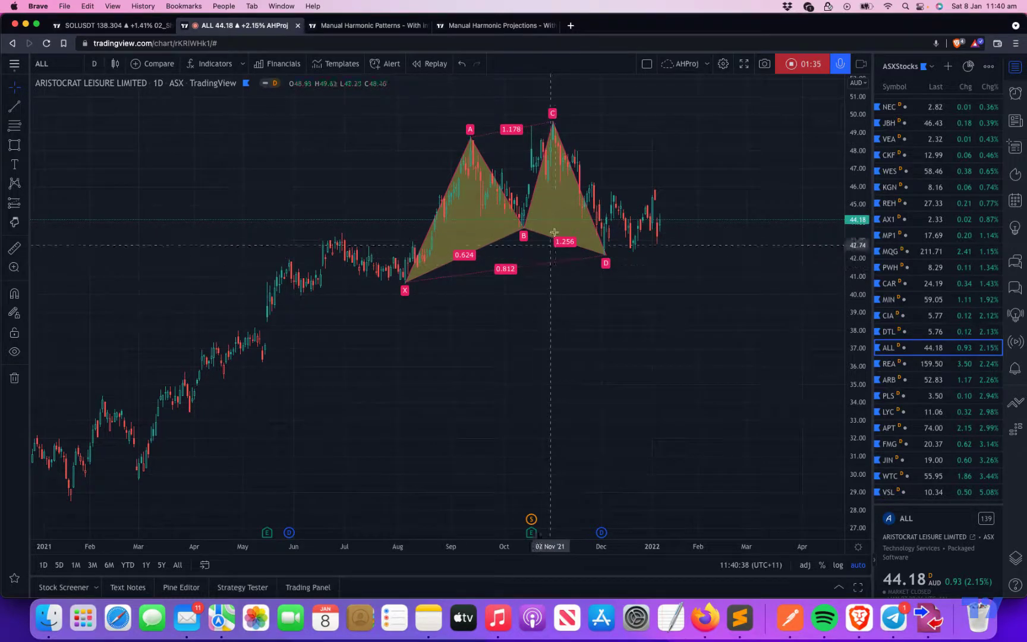
# Step: Delete the XABCD pattern drawing from the chart
pyautogui.click(554, 119)
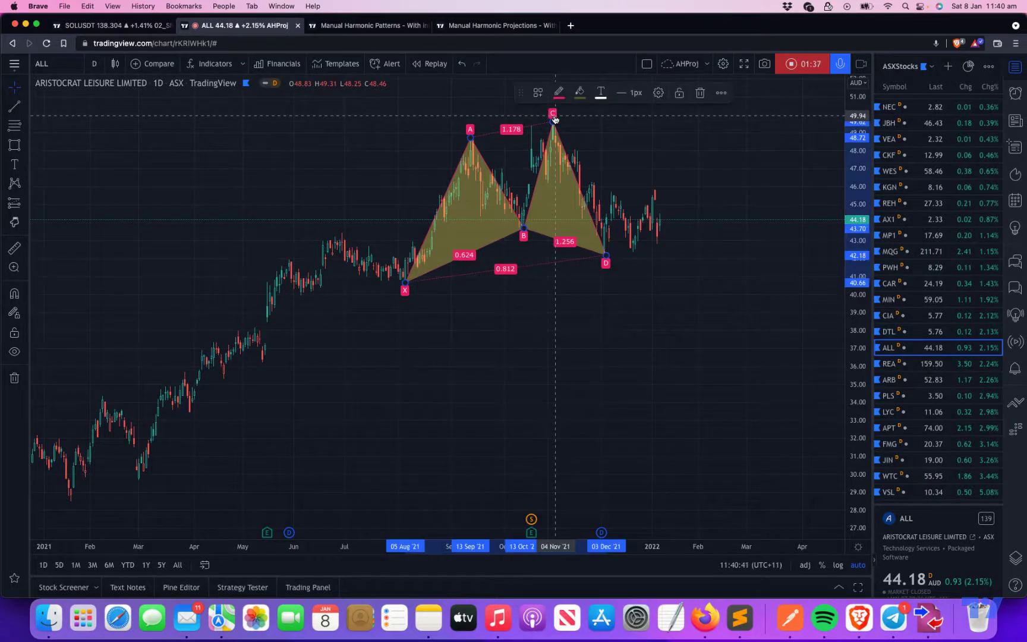
pyautogui.click(700, 93)
# Step: Search the indicators for "manual" and add the community script Manual Harmonic Patterns - With interactive inputs to the chart
pyautogui.click(207, 66)
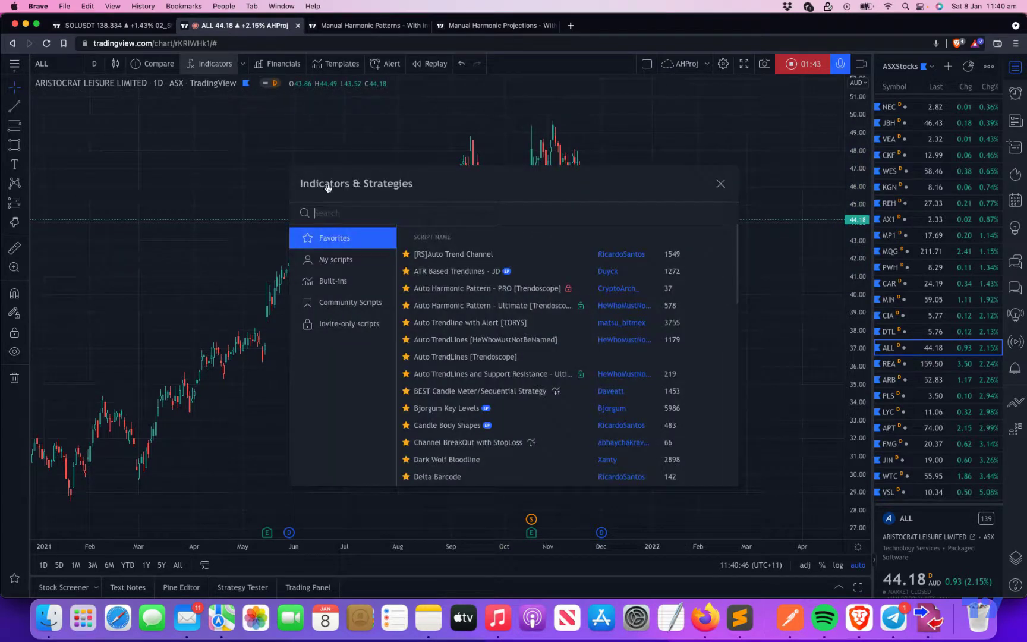
pyautogui.write('manual')
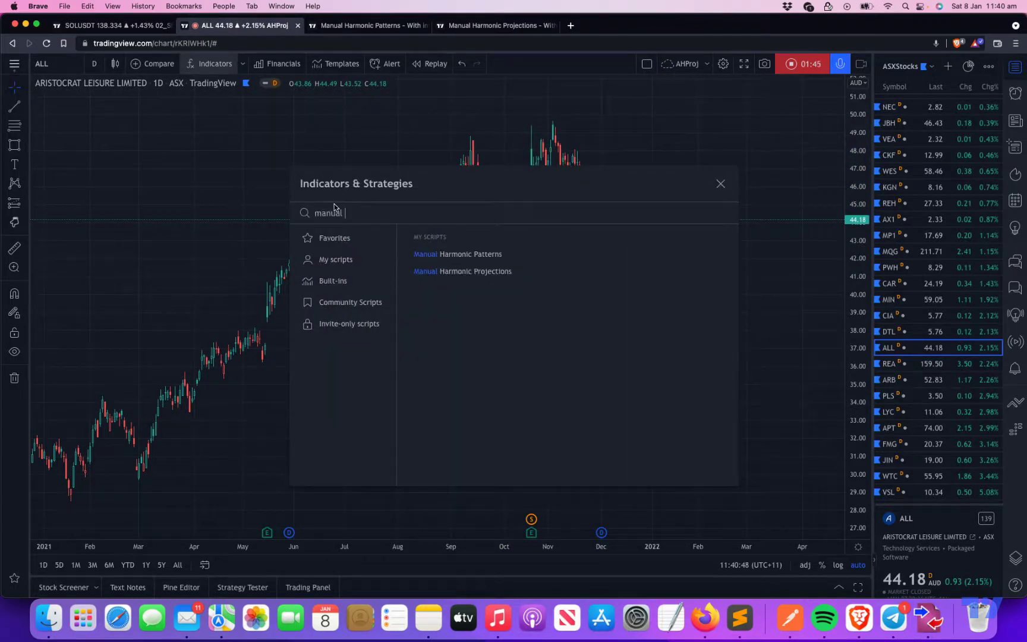
pyautogui.click(543, 312)
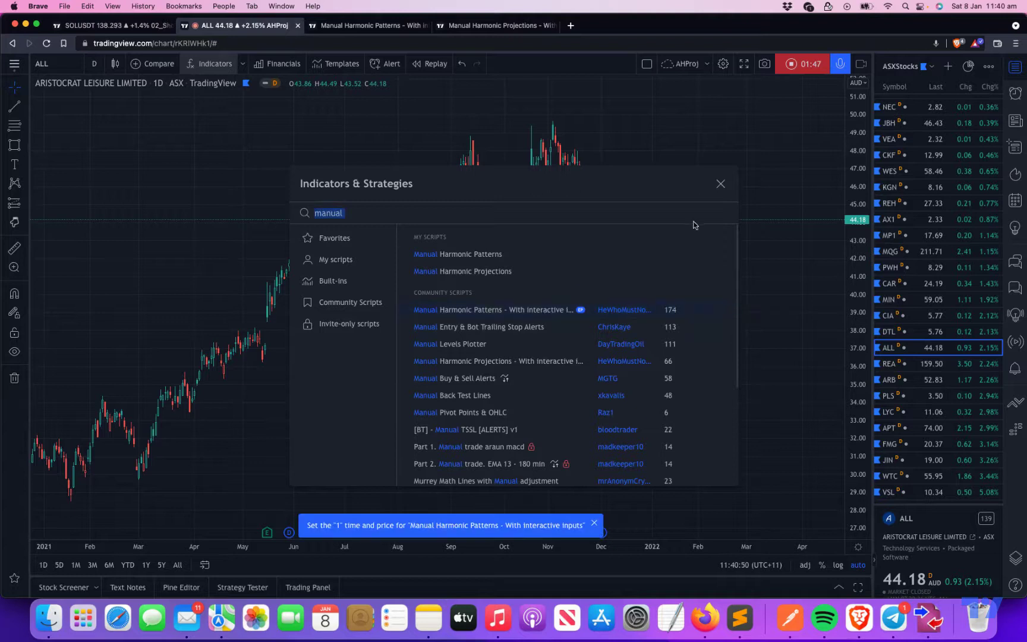
pyautogui.click(721, 185)
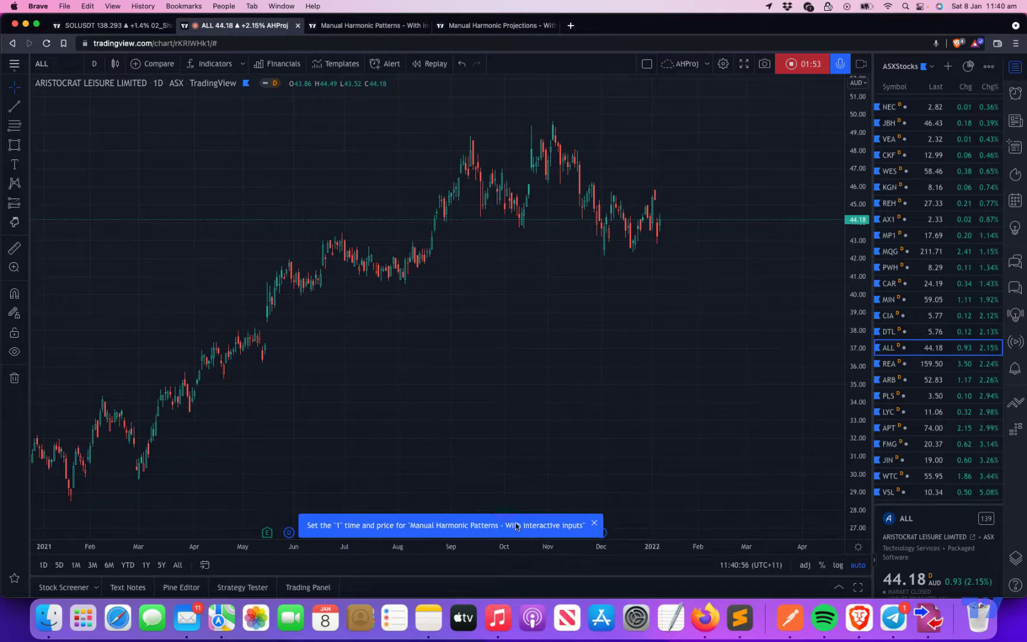
# Step: Set the indicator's five points: 5 Aug '21 at 40.63, 13 Sep at 48.99, 13 Oct at 43.76, 3 Nov at 49.68, and the 2 Dec low
pyautogui.click(406, 285)
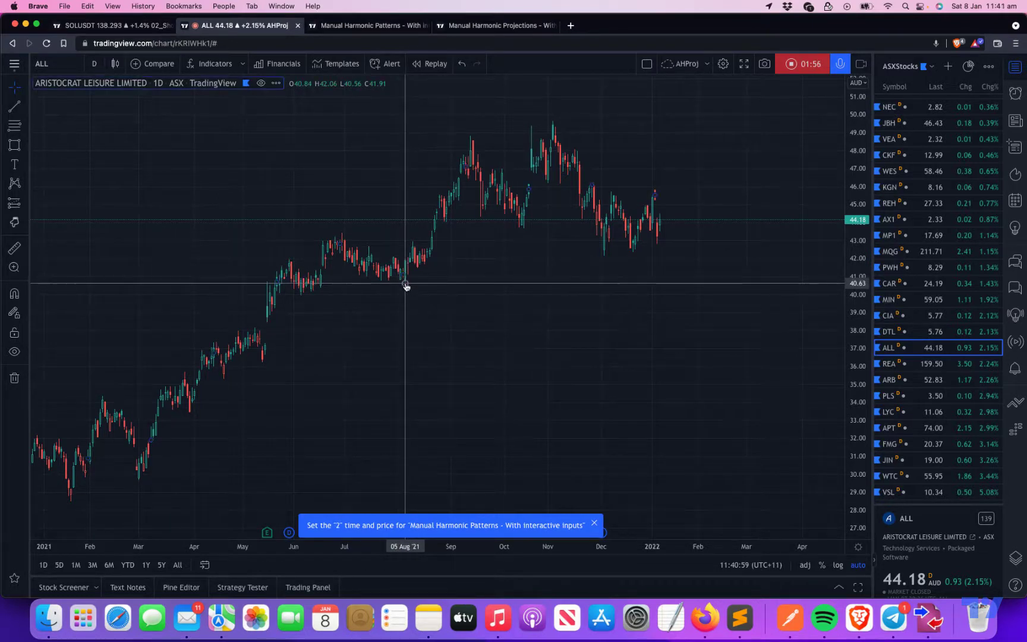
pyautogui.click(470, 135)
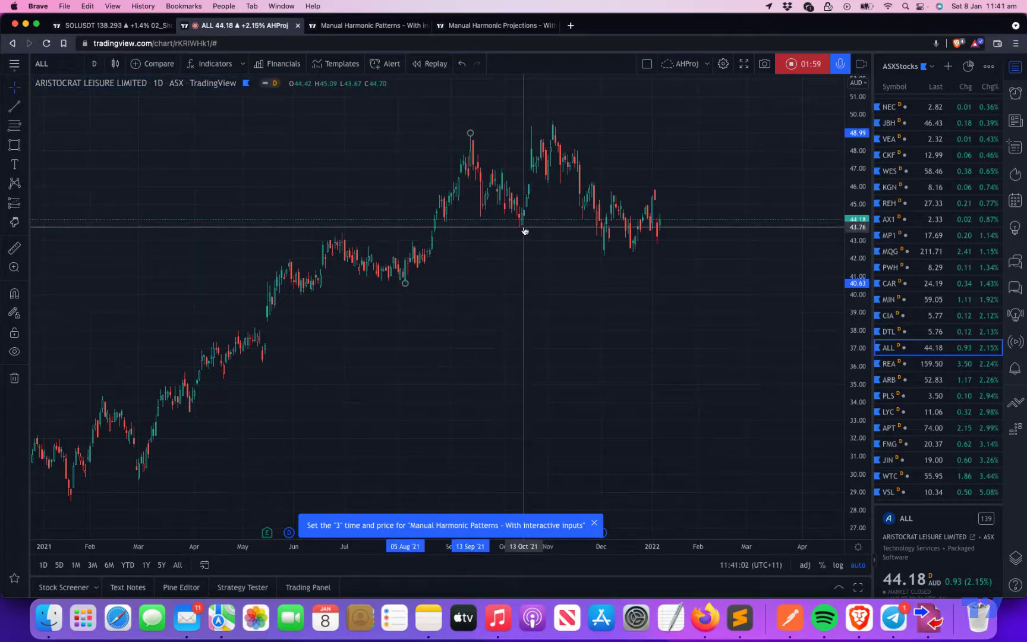
pyautogui.click(524, 231)
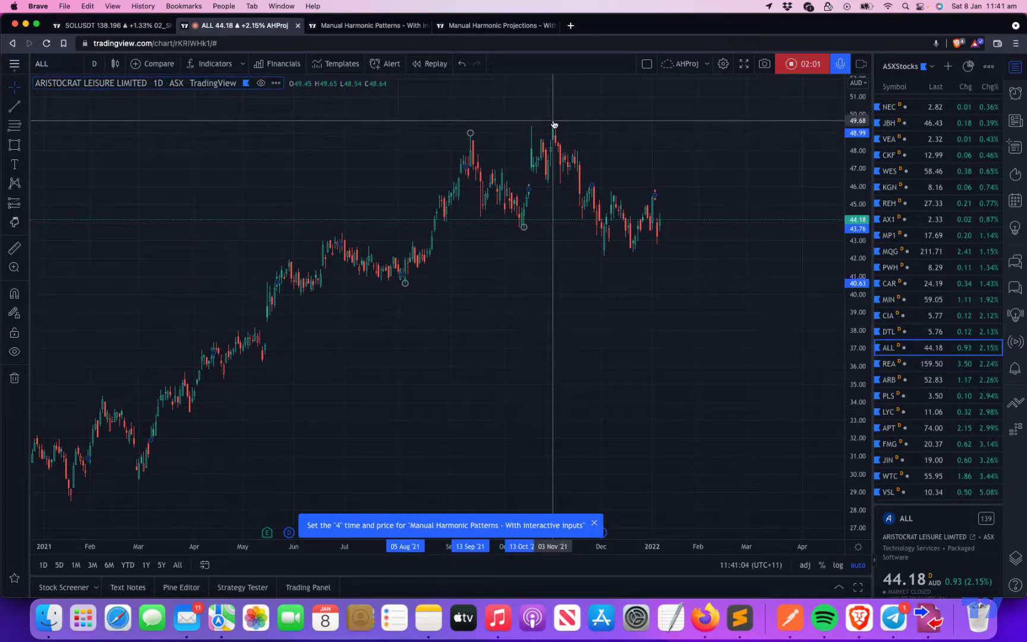
pyautogui.click(606, 256)
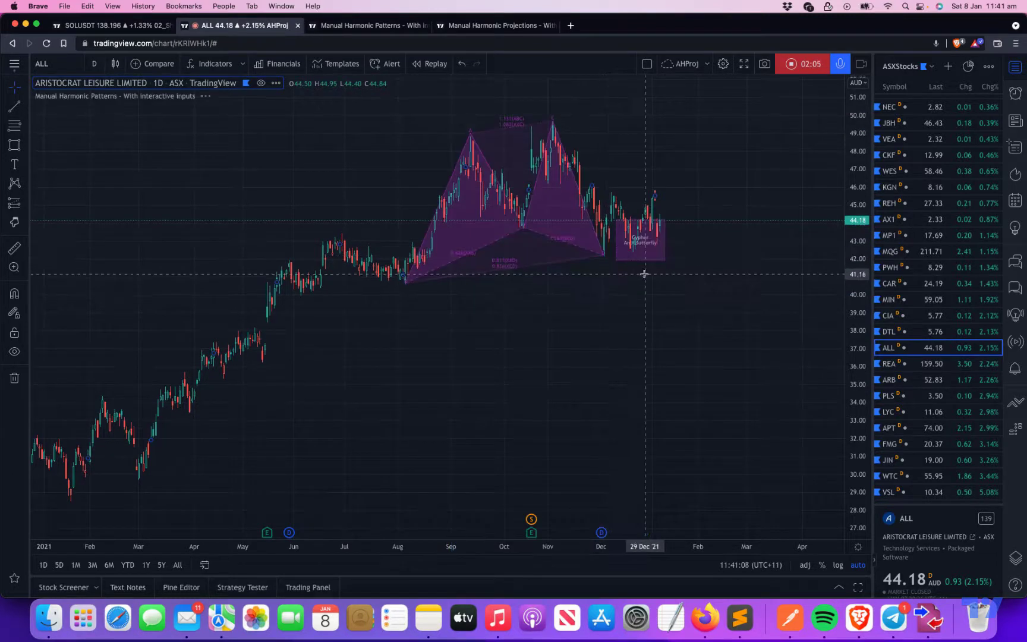
# Step: Draw two overlapping rectangles at the projected zone, one from about 44.20 to 42.67 and one from about 43.48 to 41.90
pyautogui.scroll(3, 658, 278)
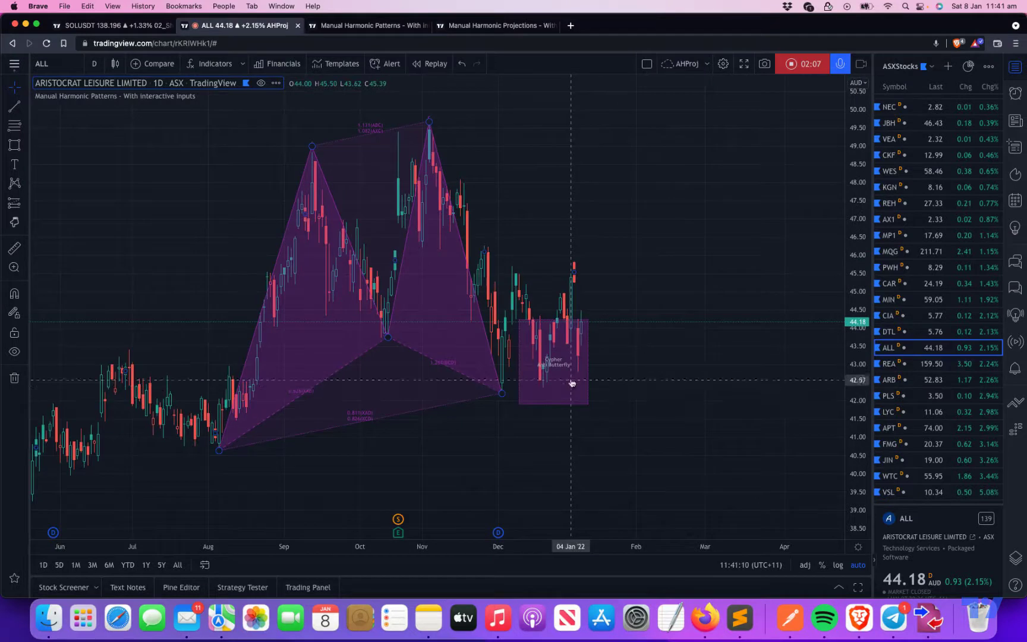
pyautogui.scroll(-1, 571, 371)
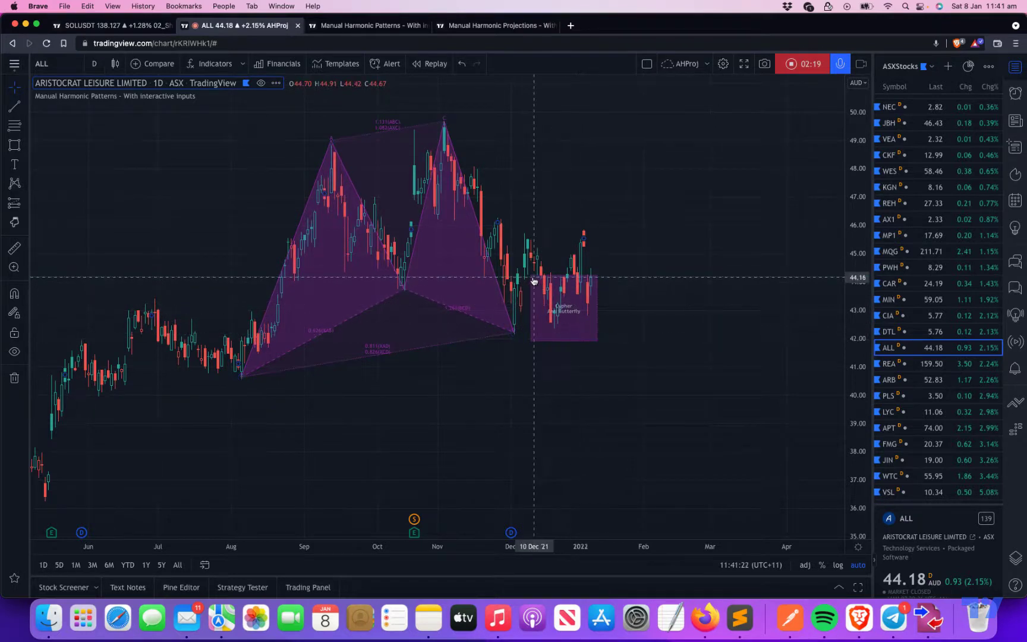
pyautogui.click(18, 147)
pyautogui.moveTo(572, 277)
pyautogui.mouseDown()
pyautogui.moveTo(636, 321)
pyautogui.moveTo(601, 324)
pyautogui.moveTo(640, 320)
pyautogui.mouseUp()
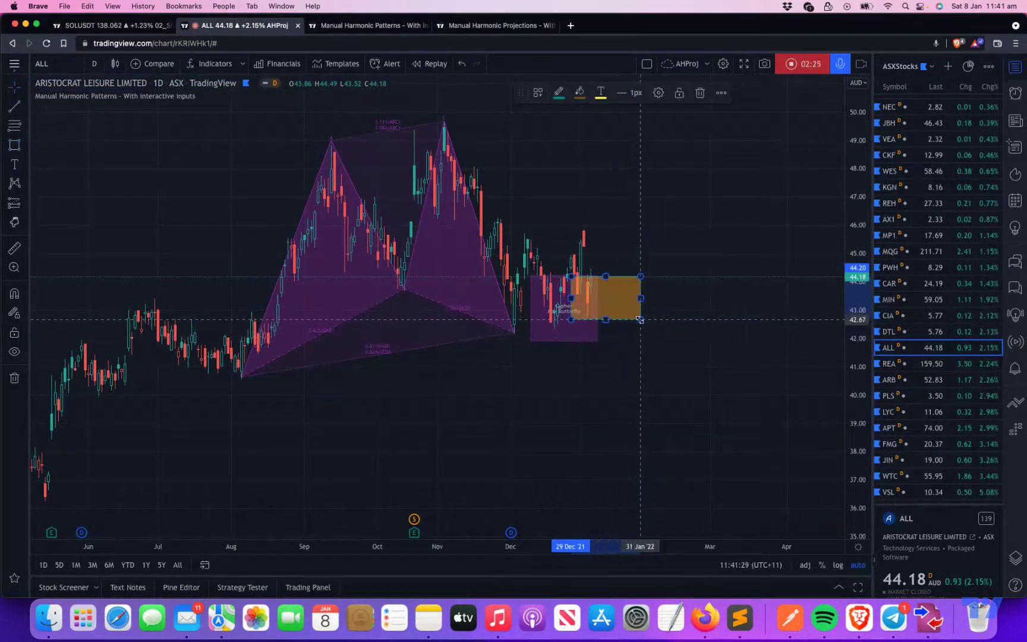
pyautogui.click(14, 146)
pyautogui.moveTo(532, 296); pyautogui.dragTo(611, 341)
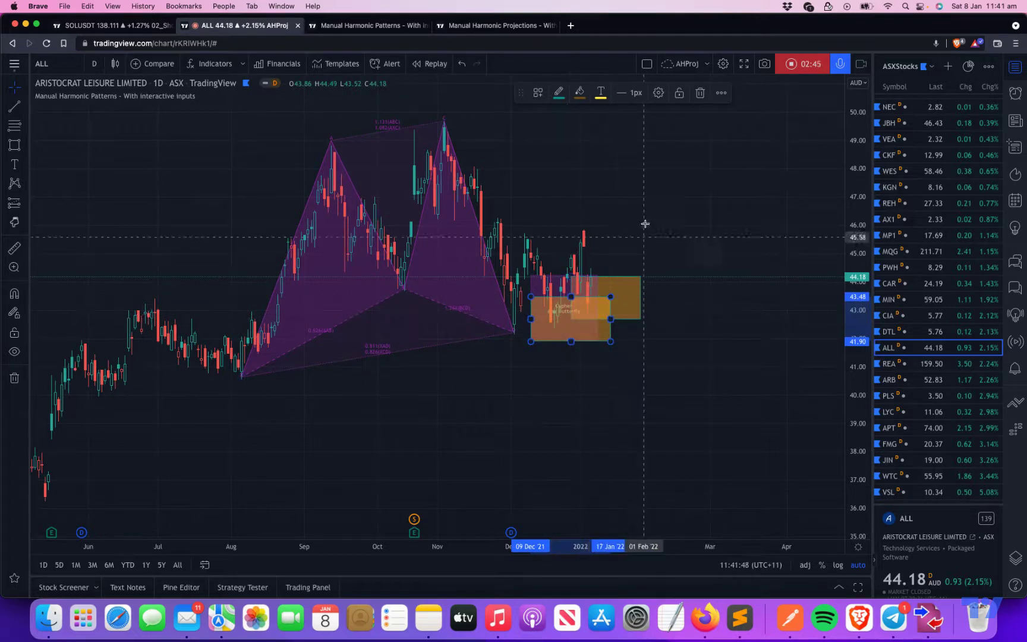
# Step: Delete both rectangles drawn over the projected zone
pyautogui.click(592, 340)
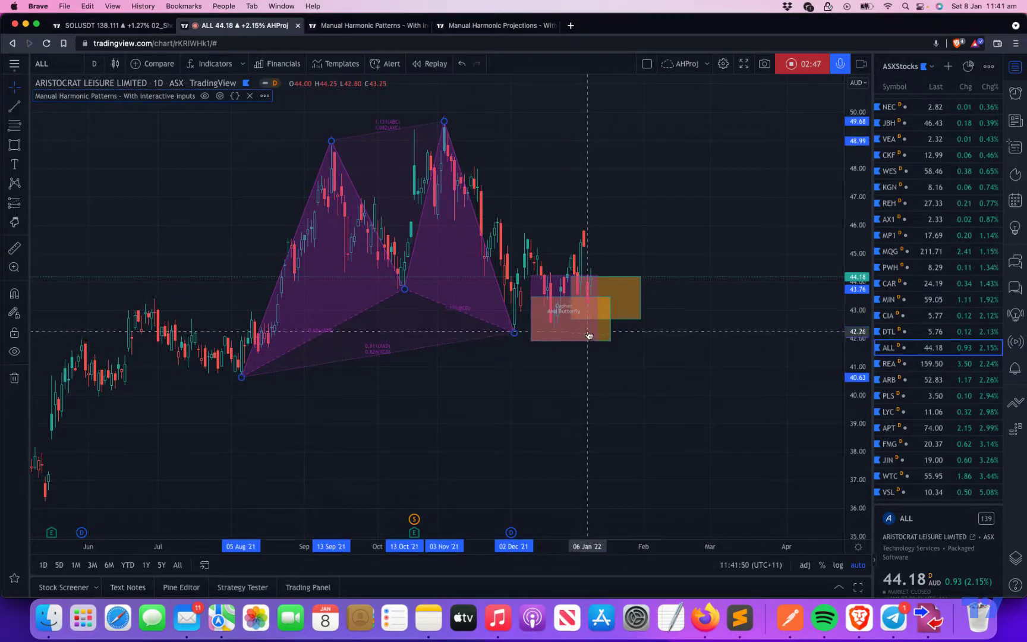
pyautogui.click(587, 294)
pyautogui.press('Escape')
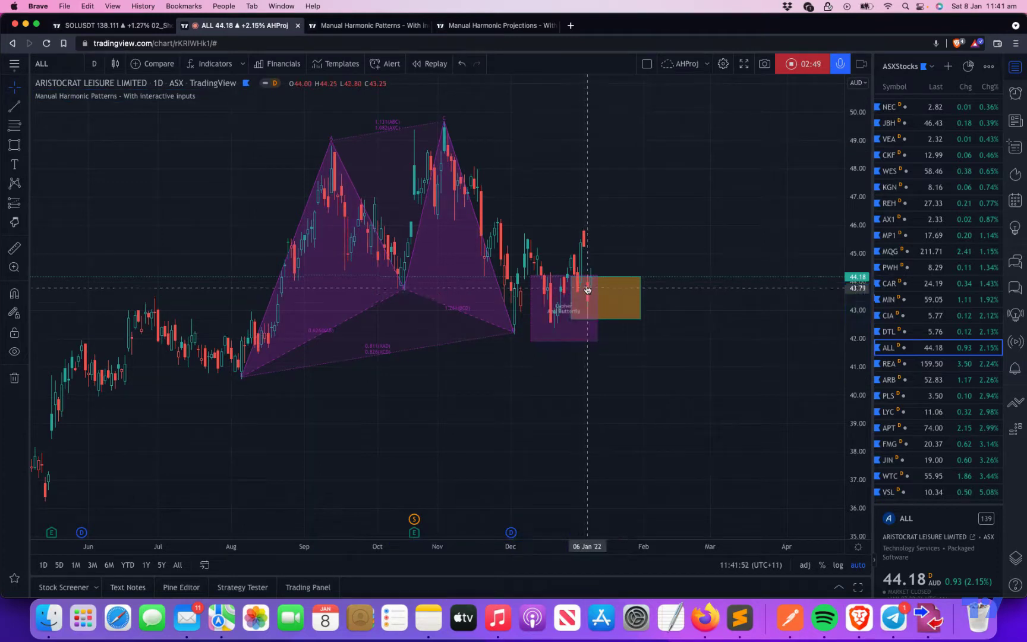
pyautogui.click(587, 289)
pyautogui.press('Delete')
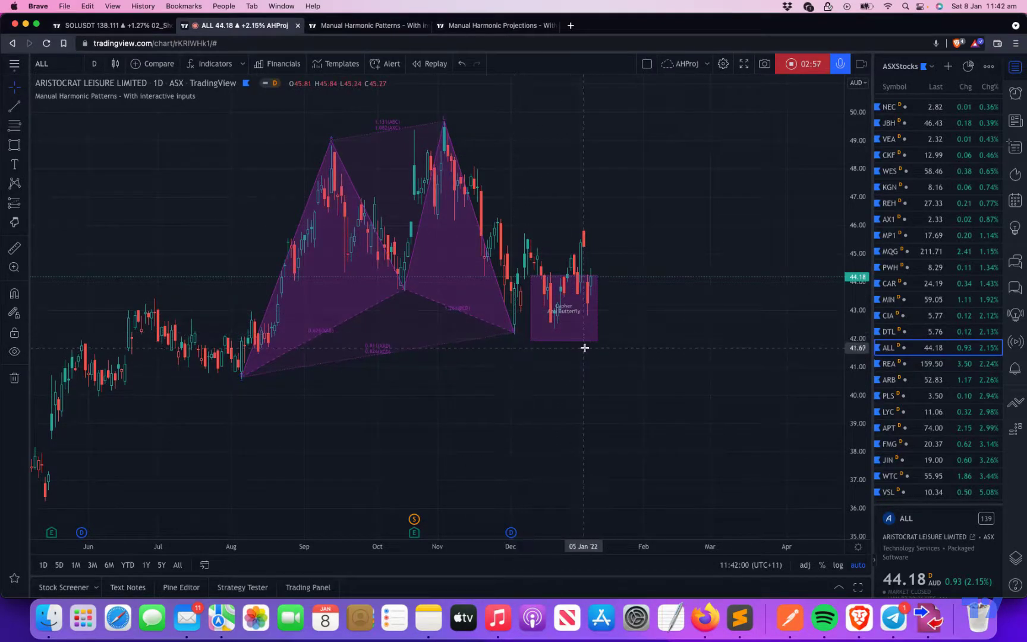
# Step: Move the harmonic pattern's fifth point to about 44.16 in November, and return it to the 2 Dec '21 low at about 42.14
pyautogui.click(568, 311)
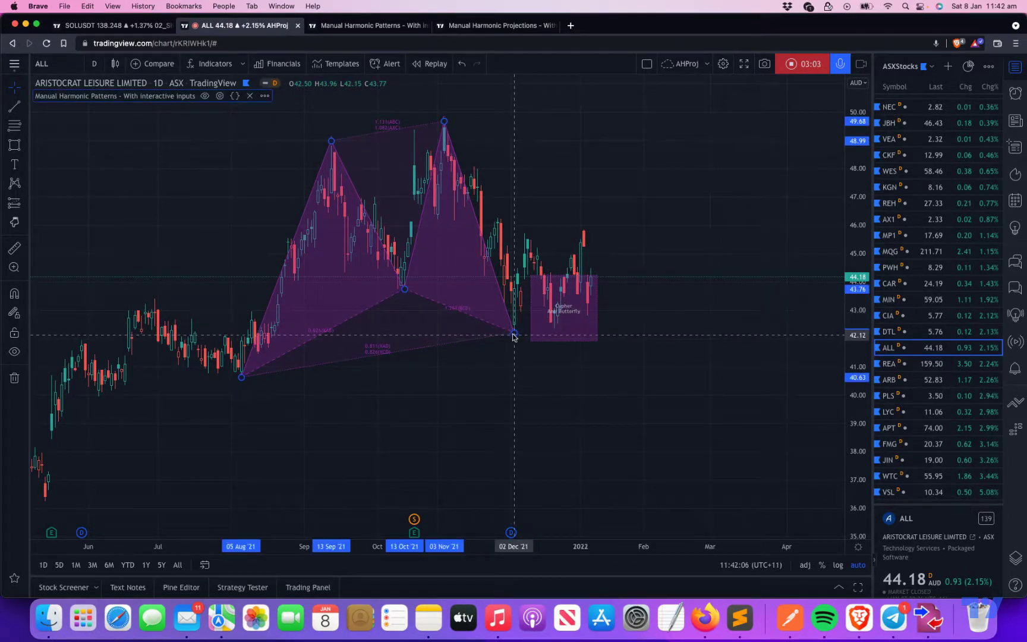
pyautogui.moveTo(515, 333); pyautogui.dragTo(485, 279)
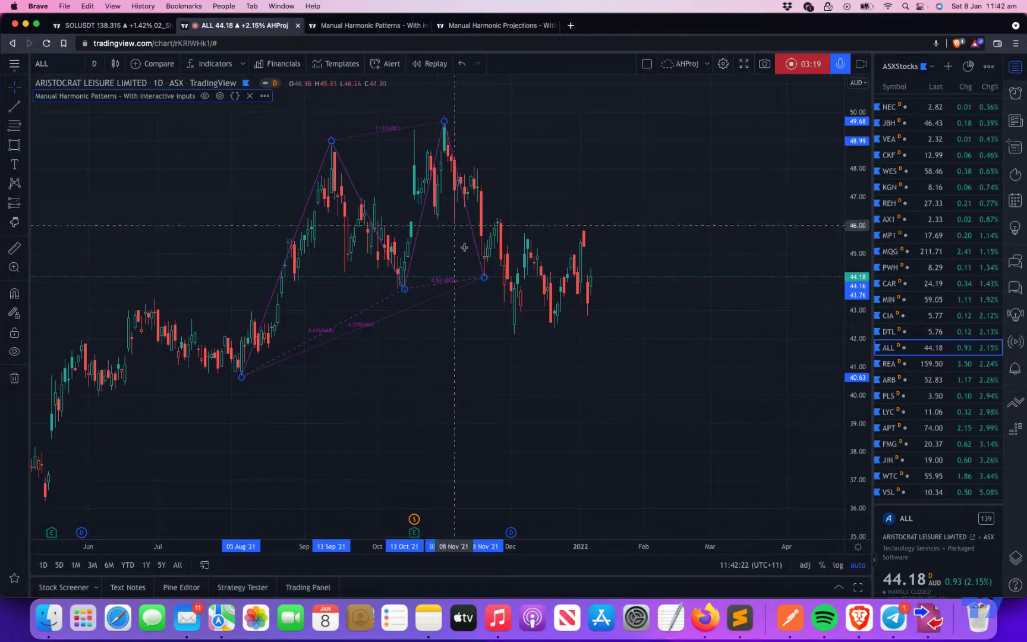
pyautogui.moveTo(485, 280); pyautogui.dragTo(514, 334)
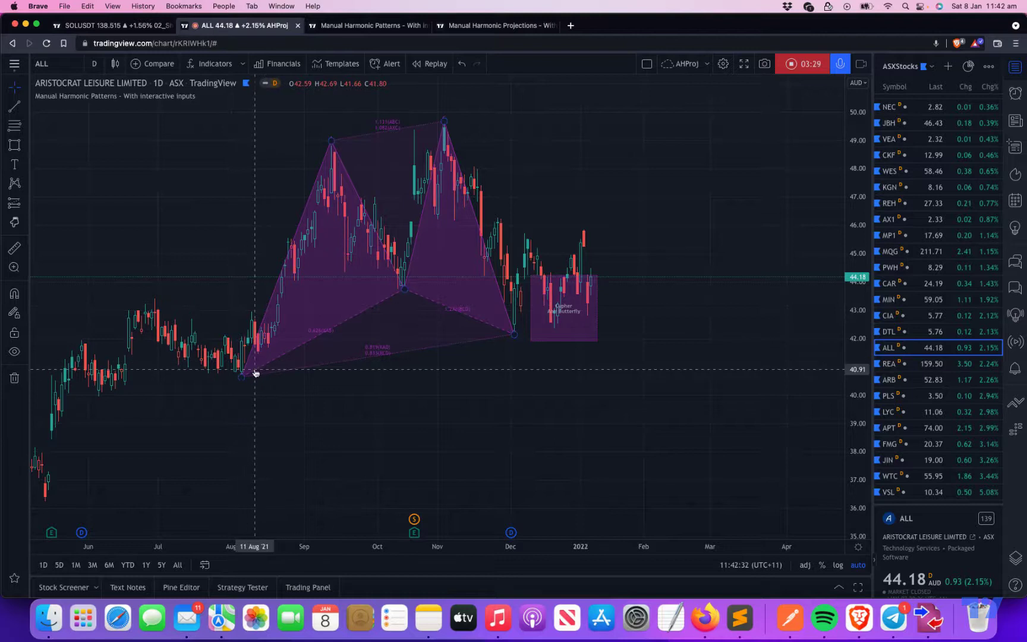
# Step: Move the pattern's first point up the late-August rise, and return it to the 5 Aug '21 low at about 40.52
pyautogui.moveTo(242, 378); pyautogui.dragTo(278, 303)
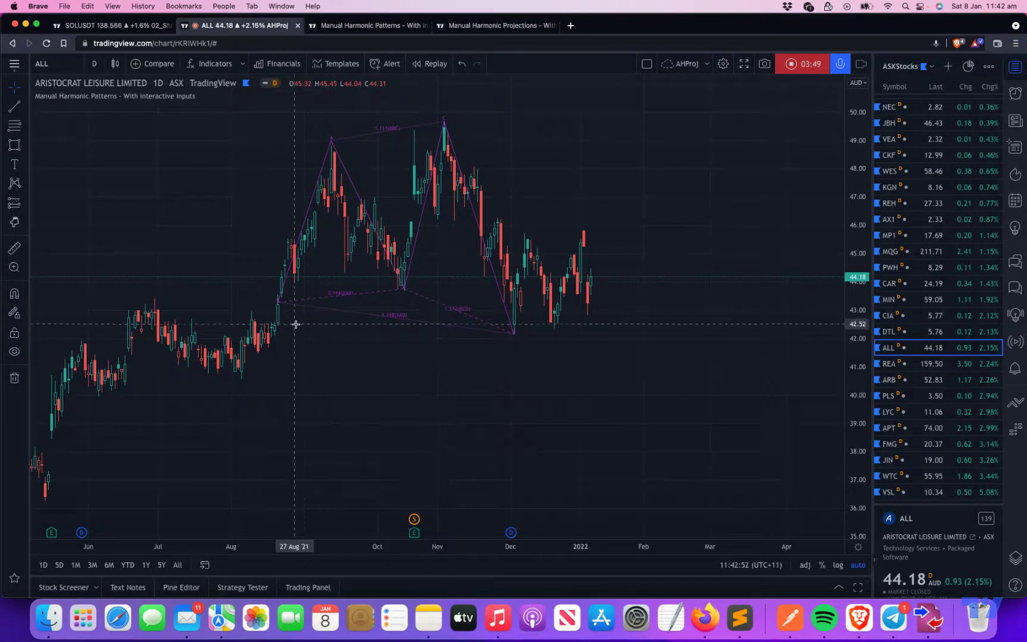
pyautogui.moveTo(277, 304)
pyautogui.mouseDown()
pyautogui.moveTo(264, 359)
pyautogui.moveTo(244, 383)
pyautogui.moveTo(252, 377)
pyautogui.mouseUp()
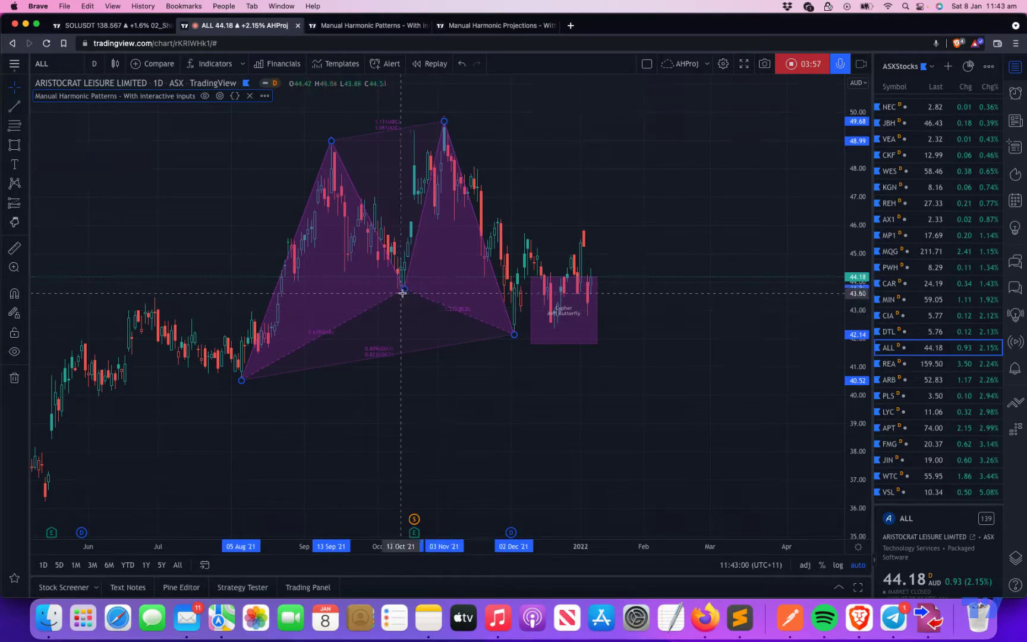
# Step: Move the pattern's fifth point to 5 Jan '22 and deselect the pattern
pyautogui.click(514, 334)
pyautogui.click(585, 295)
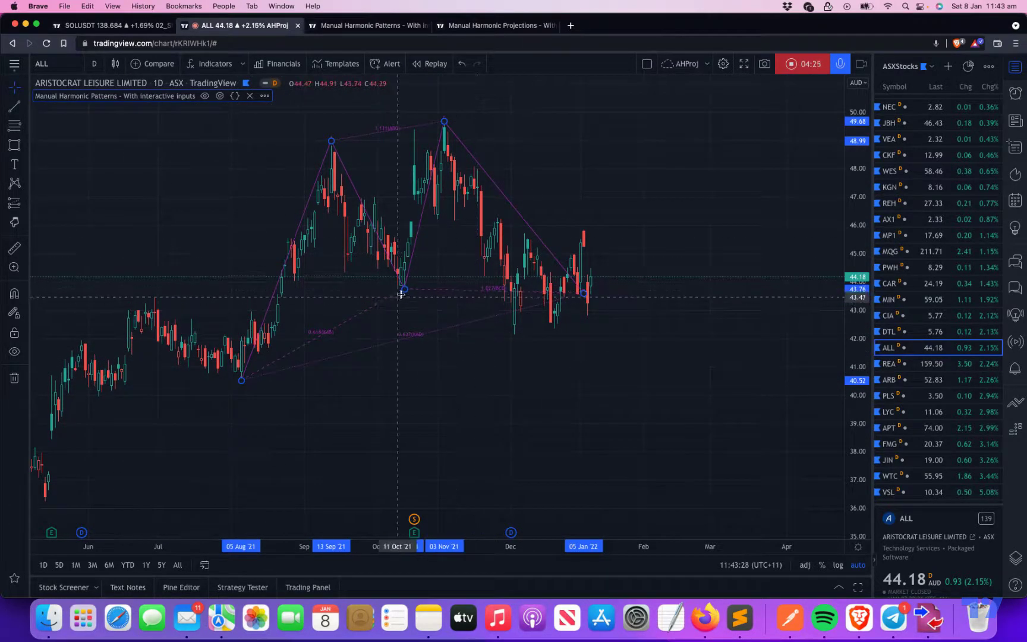
pyautogui.click(571, 364)
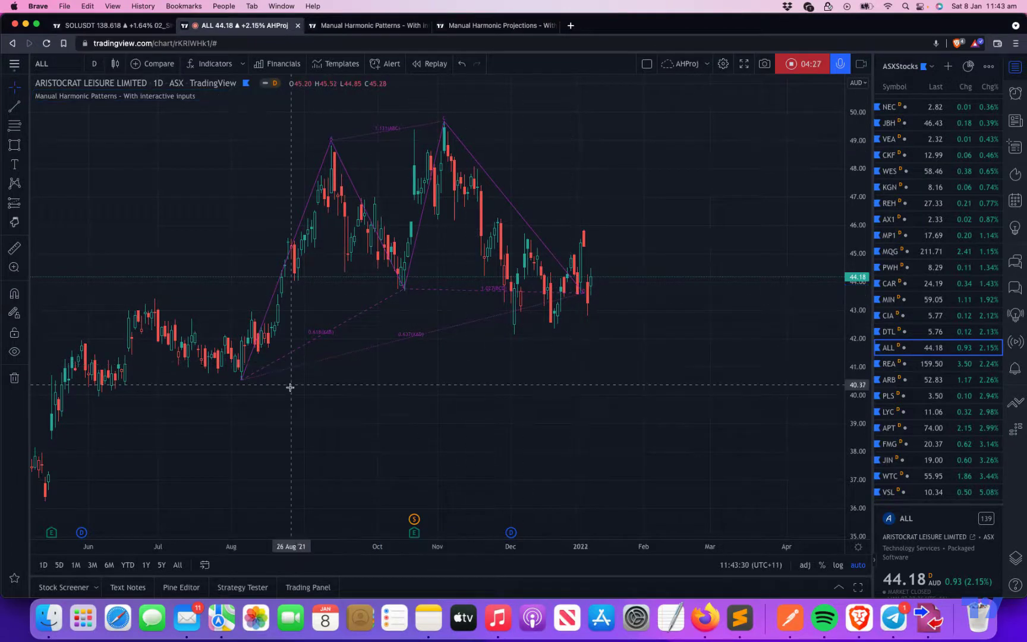
# Step: Move the pattern's fifth point back to the 2 Dec '21 low at about 42.15
pyautogui.scroll(-2, 302, 348)
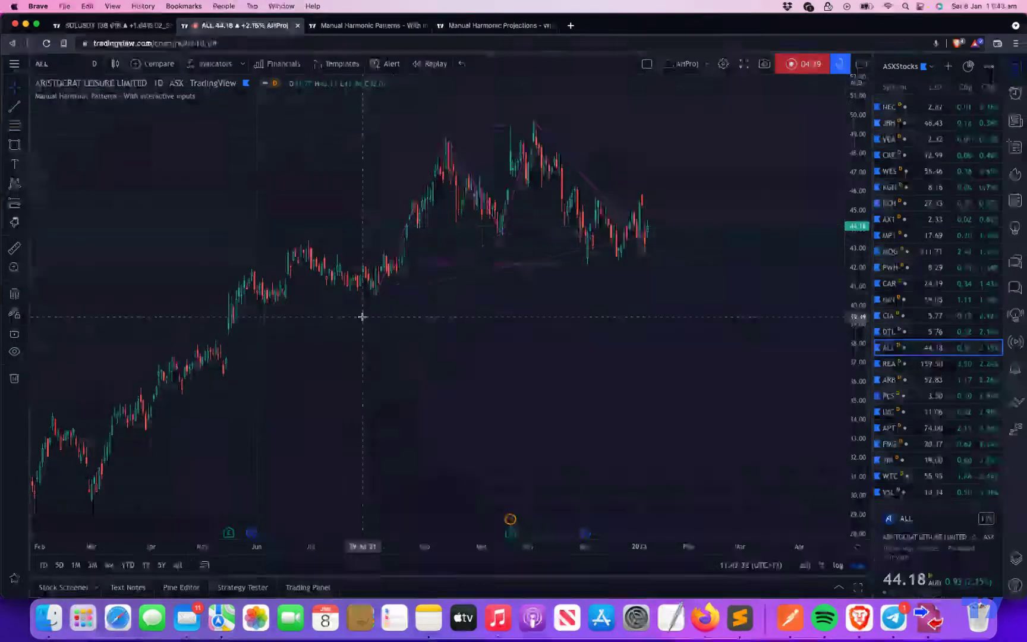
pyautogui.scroll(2, 465, 289)
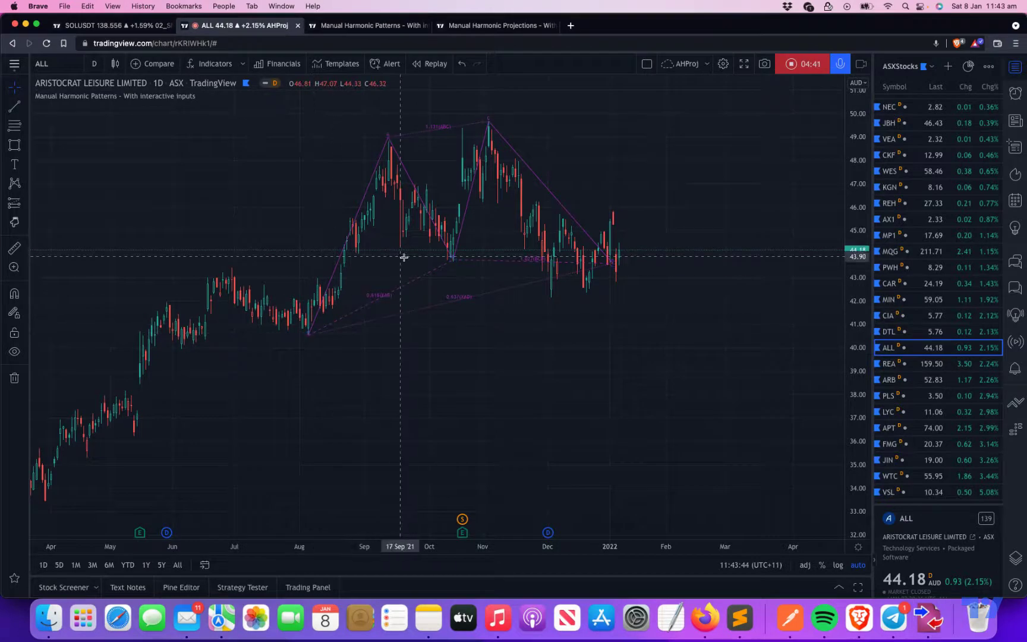
pyautogui.moveTo(613, 265); pyautogui.dragTo(552, 300)
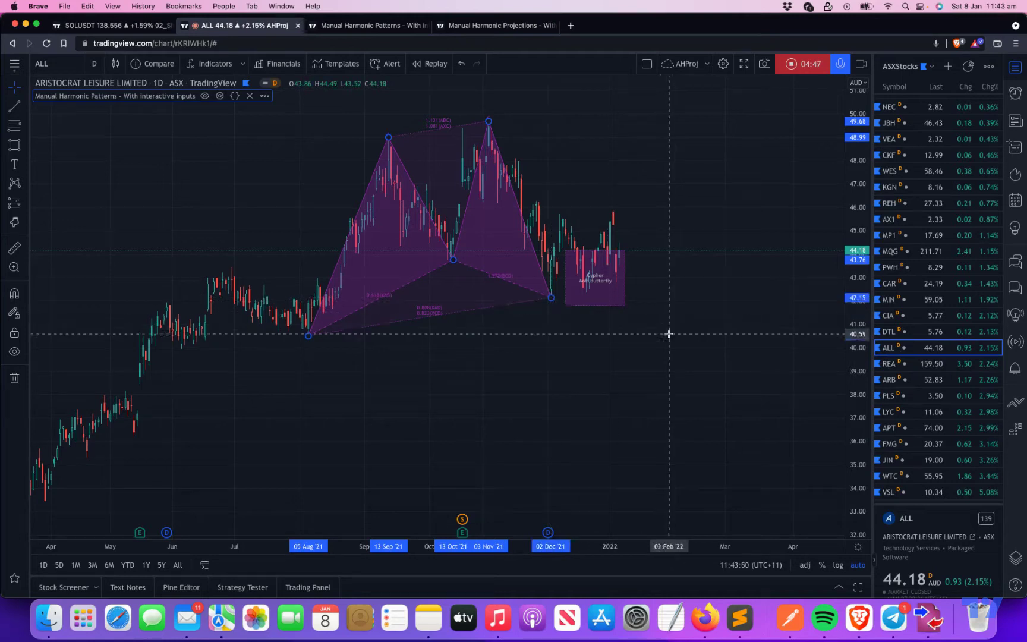
# Step: Deselect the harmonic pattern and hide the Manual Harmonic Patterns indicator on the chart
pyautogui.scroll(2, 670, 335)
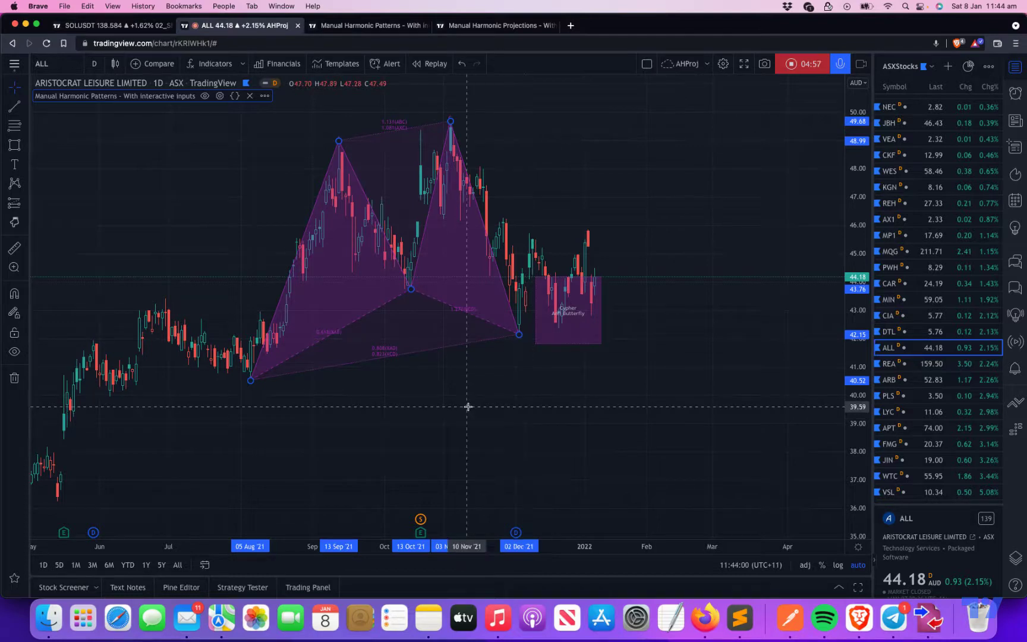
pyautogui.click(436, 378)
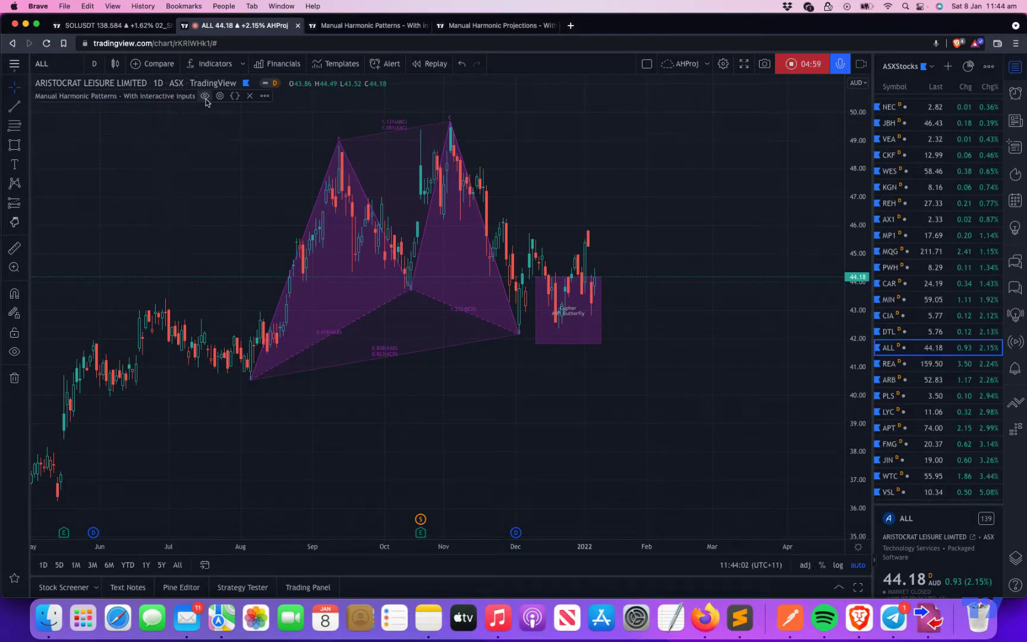
pyautogui.click(204, 96)
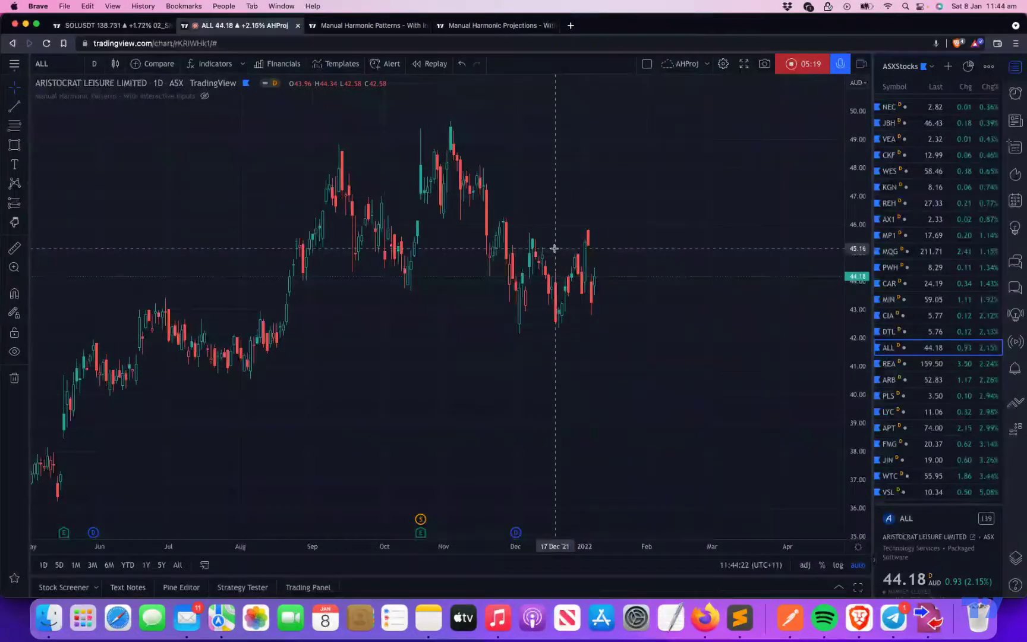
# Step: Place the pattern's points at 3 Nov '21 (about 49.57), 2 Dec (42.18), 7 Dec (45.65), 6 Jan '22 (42.84) and 7 Jan '22
pyautogui.scroll(1, 554, 248)
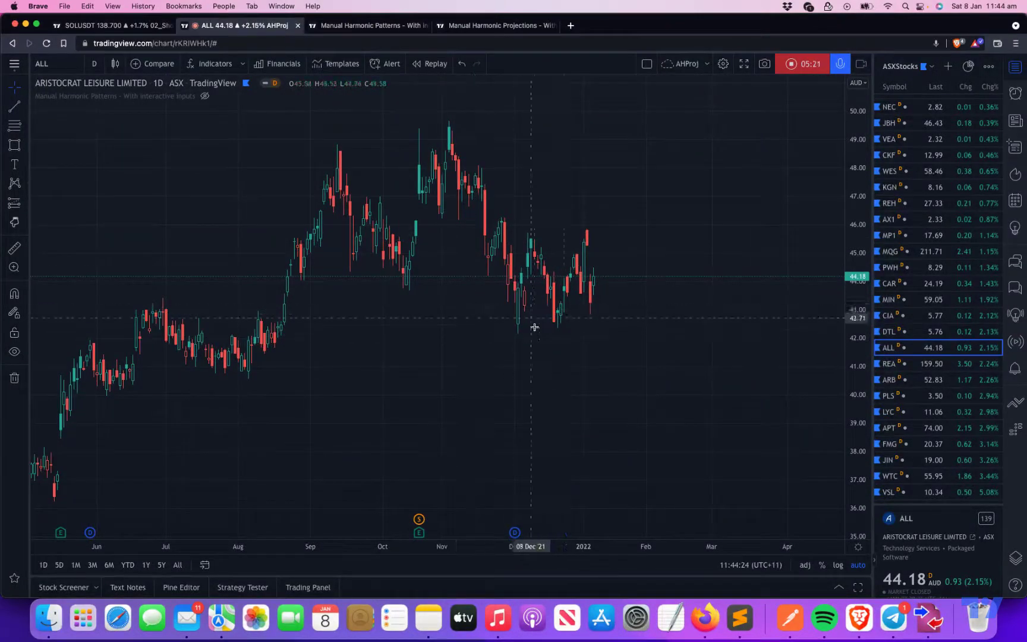
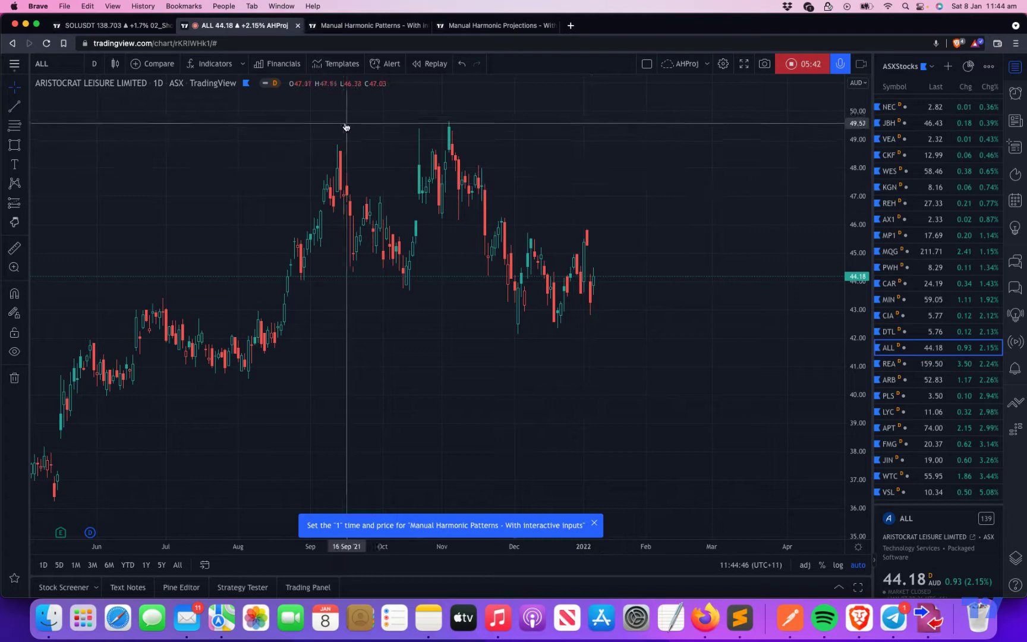
pyautogui.click(447, 130)
pyautogui.click(518, 334)
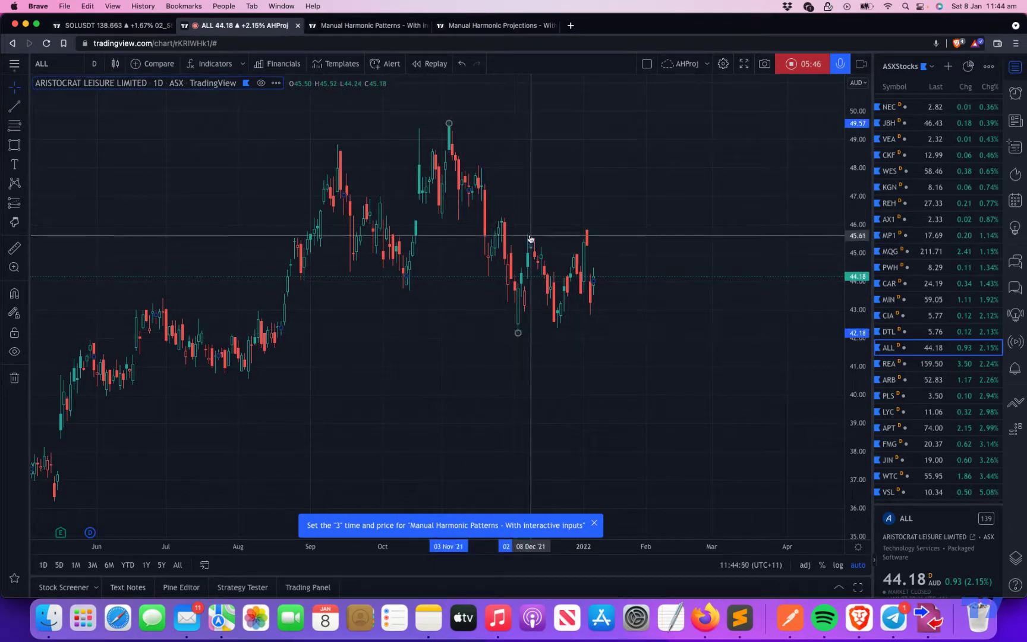
pyautogui.click(528, 236)
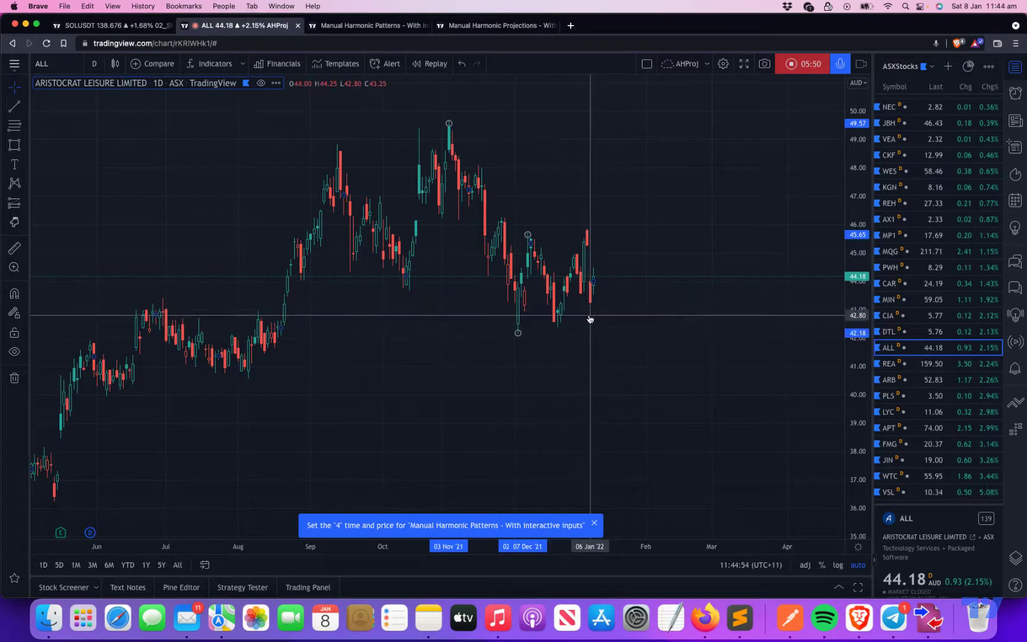
pyautogui.click(589, 316)
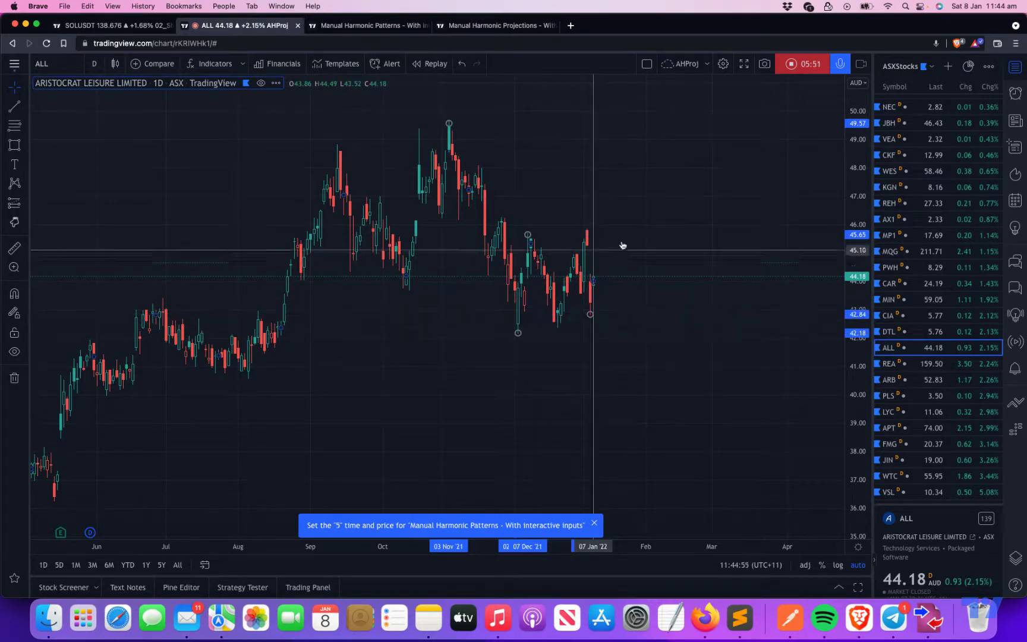
pyautogui.click(662, 168)
pyautogui.click(595, 165)
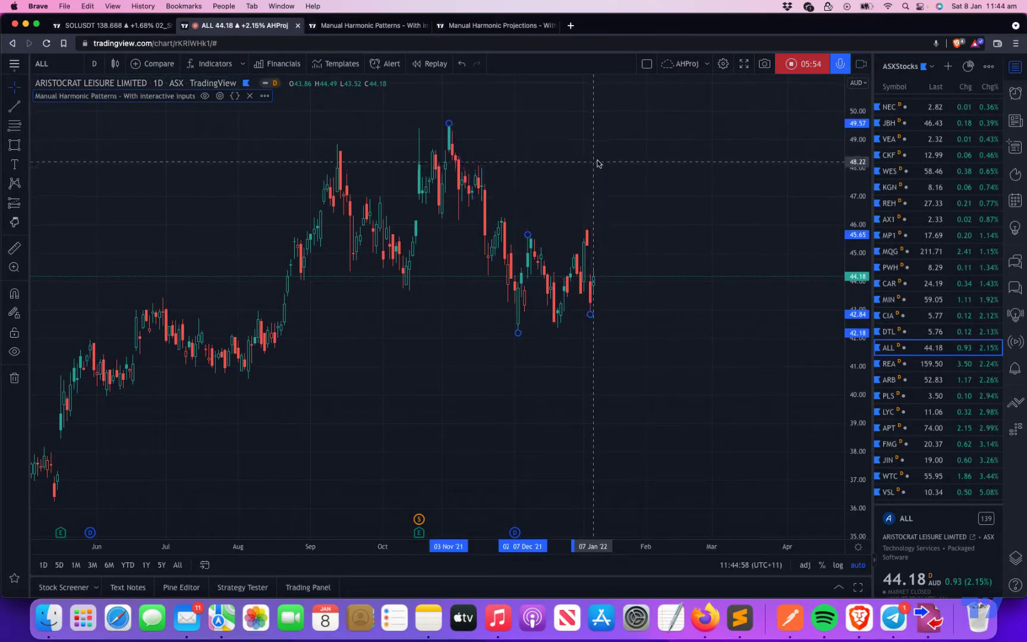
# Step: Try the pattern's fifth point at several prices between about 48 and just above 50 on 7 Jan '22, and delete the pattern
pyautogui.moveTo(594, 158)
pyautogui.mouseDown()
pyautogui.moveTo(594, 176)
pyautogui.moveTo(594, 150)
pyautogui.mouseUp()
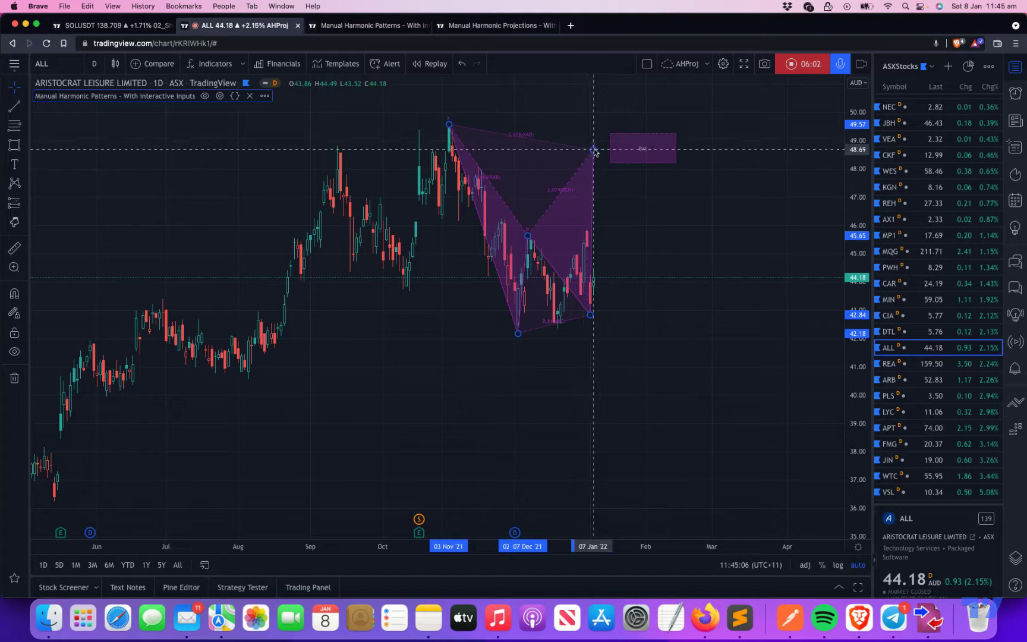
pyautogui.moveTo(594, 151)
pyautogui.mouseDown()
pyautogui.moveTo(594, 169)
pyautogui.moveTo(596, 124)
pyautogui.moveTo(581, 106)
pyautogui.mouseUp()
pyautogui.hscroll(1, 630, 151)
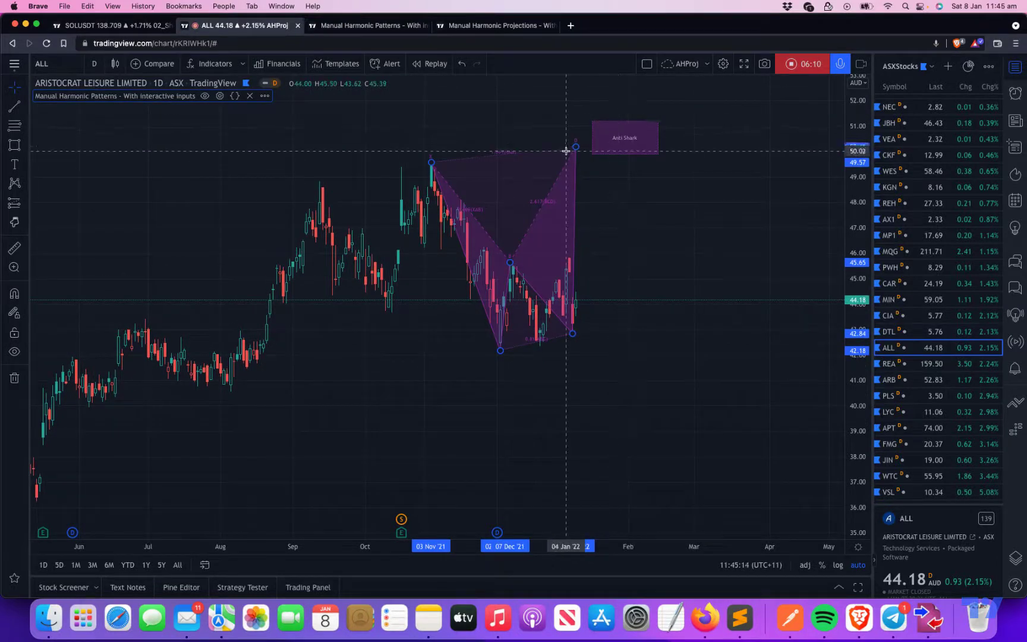
pyautogui.moveTo(577, 148)
pyautogui.mouseDown()
pyautogui.moveTo(580, 126)
pyautogui.moveTo(607, 147)
pyautogui.moveTo(575, 138)
pyautogui.moveTo(585, 172)
pyautogui.mouseUp()
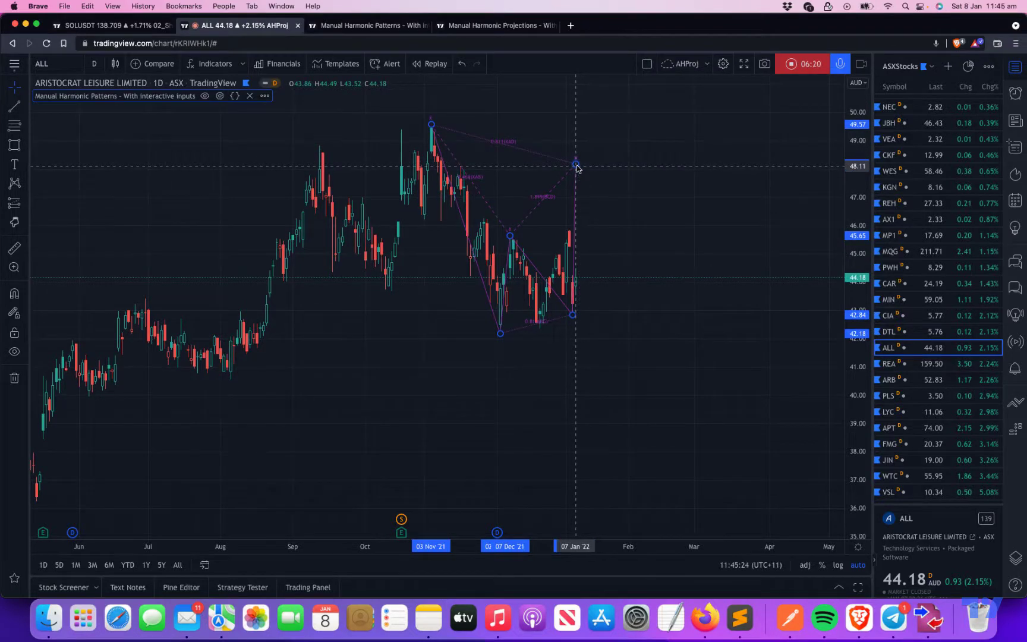
pyautogui.press('Delete')
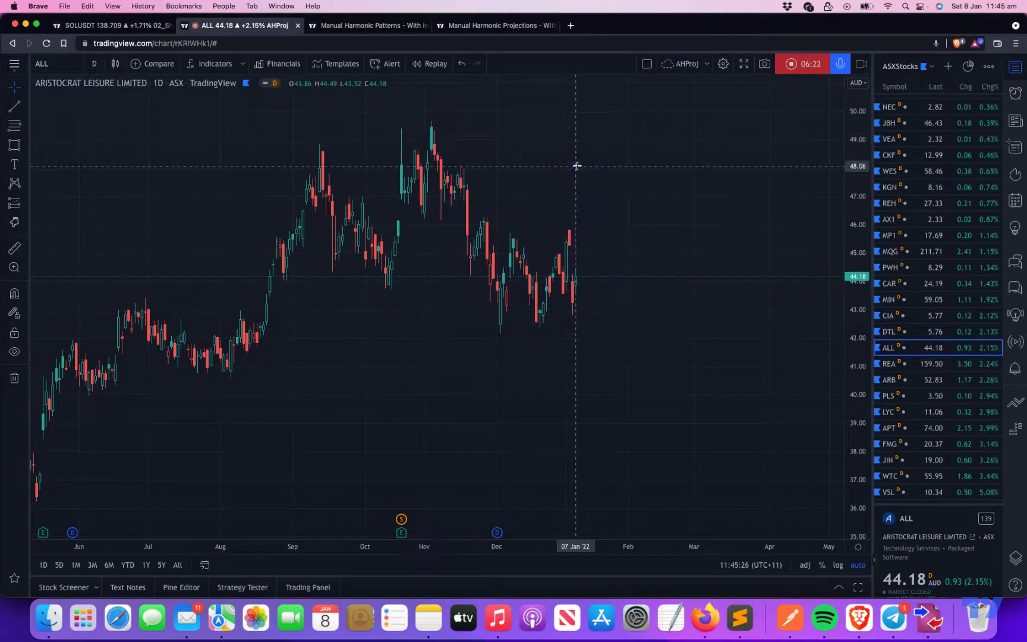
# Step: Search the indicators for "manual har" and add Manual Harmonic Projections - With interactive inputs to the chart
pyautogui.click(211, 63)
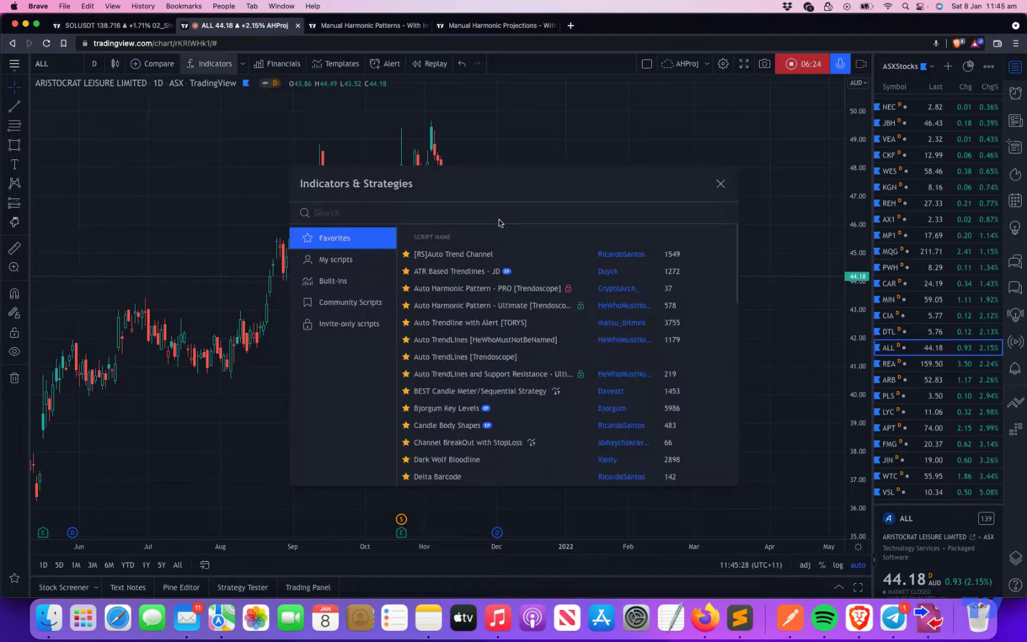
pyautogui.write('manual har')
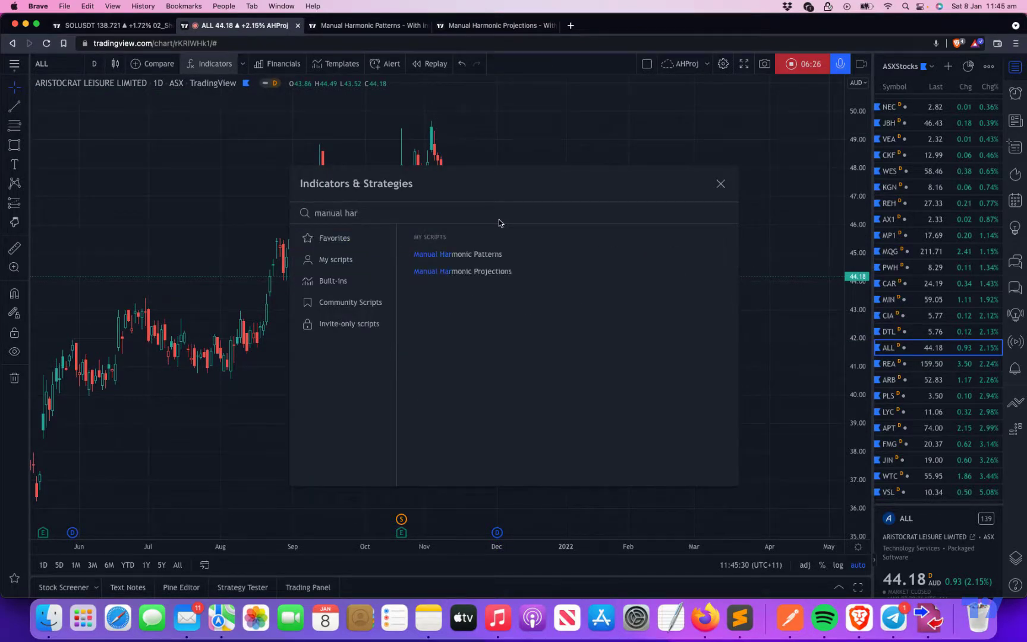
pyautogui.click(536, 326)
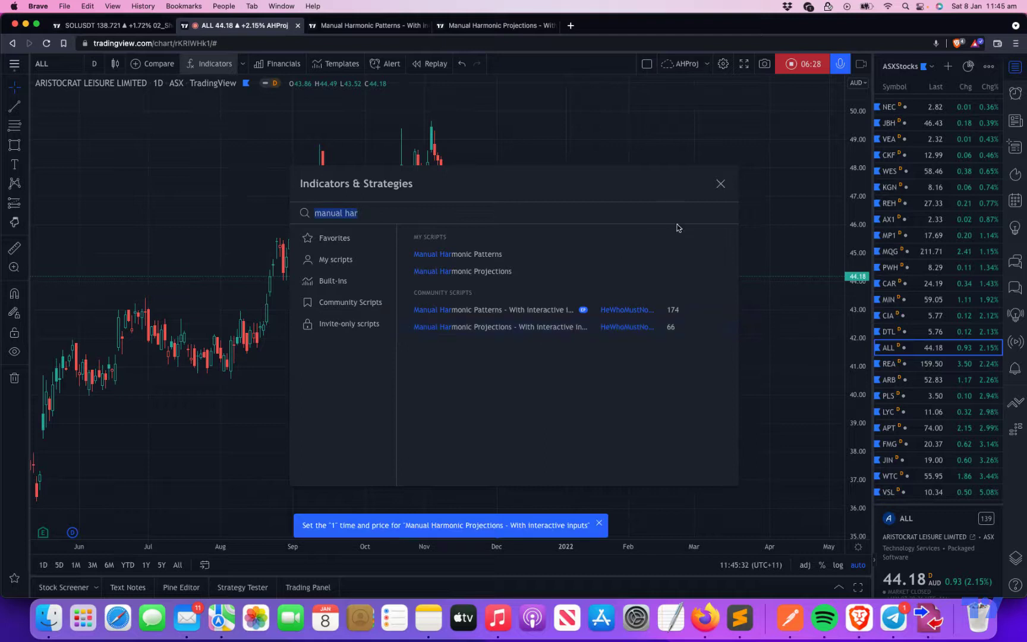
pyautogui.click(722, 186)
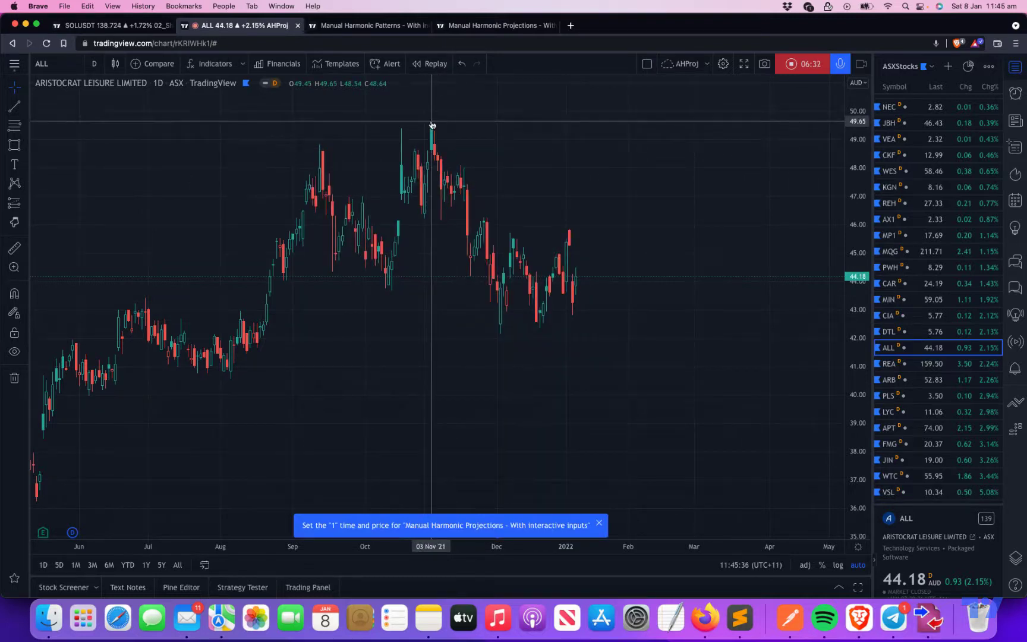
# Step: Set the projection's four points at 3 Nov '21 (about 49.65), 2 Dec (42.18), 7 Dec (45.71) and 6 Jan '22 (42.88)
pyautogui.click(432, 122)
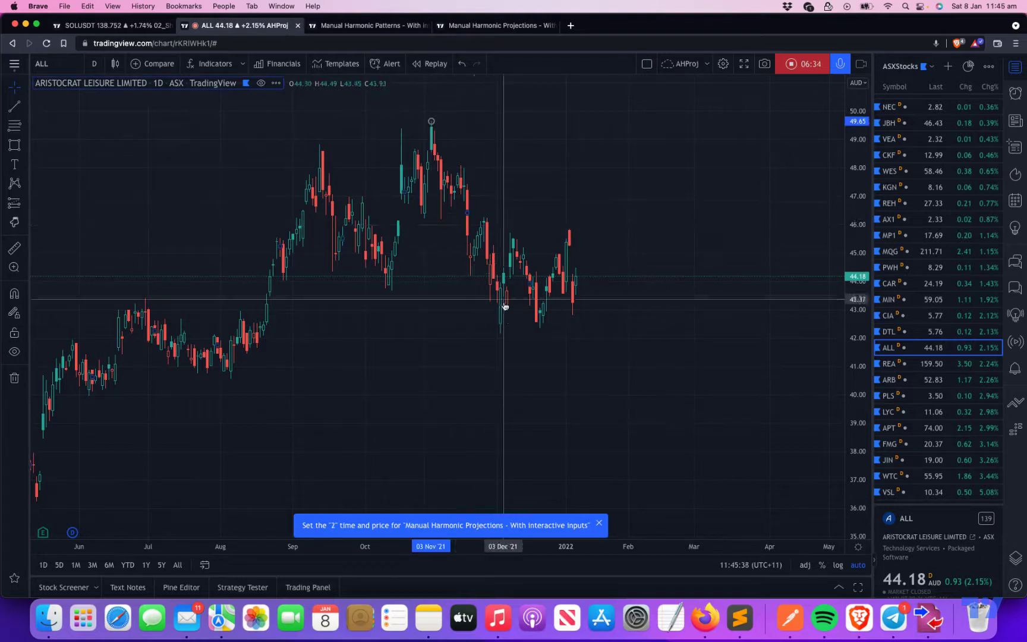
pyautogui.click(501, 333)
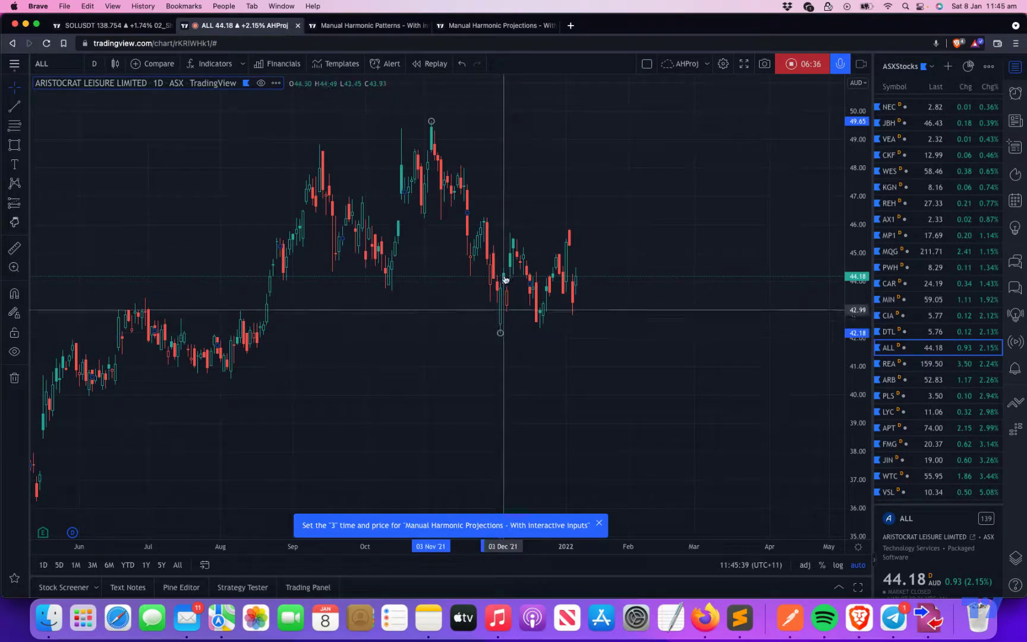
pyautogui.click(511, 235)
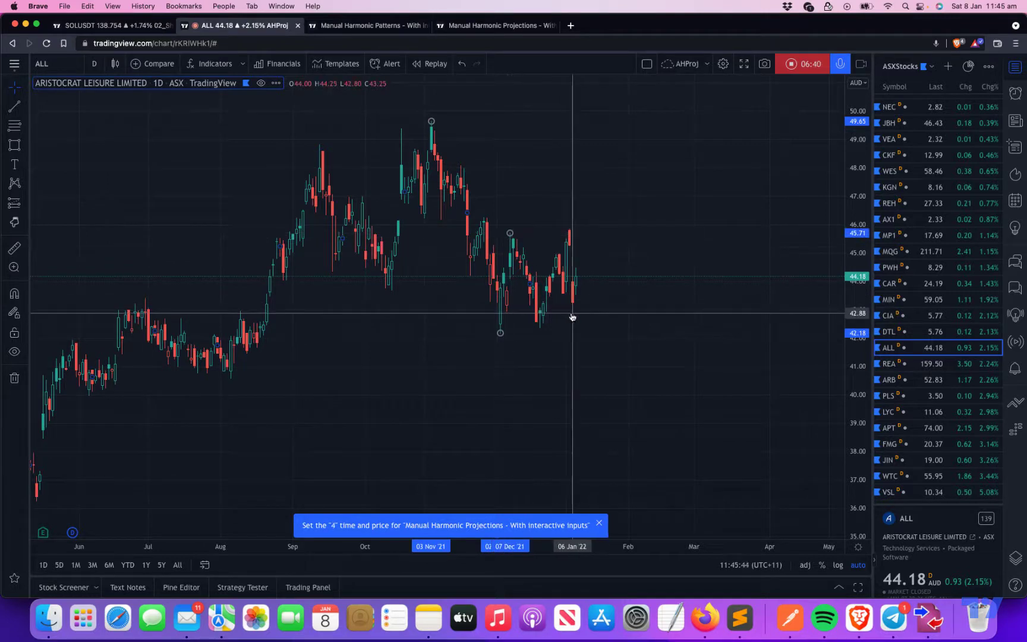
pyautogui.click(572, 313)
pyautogui.scroll(3, 646, 355)
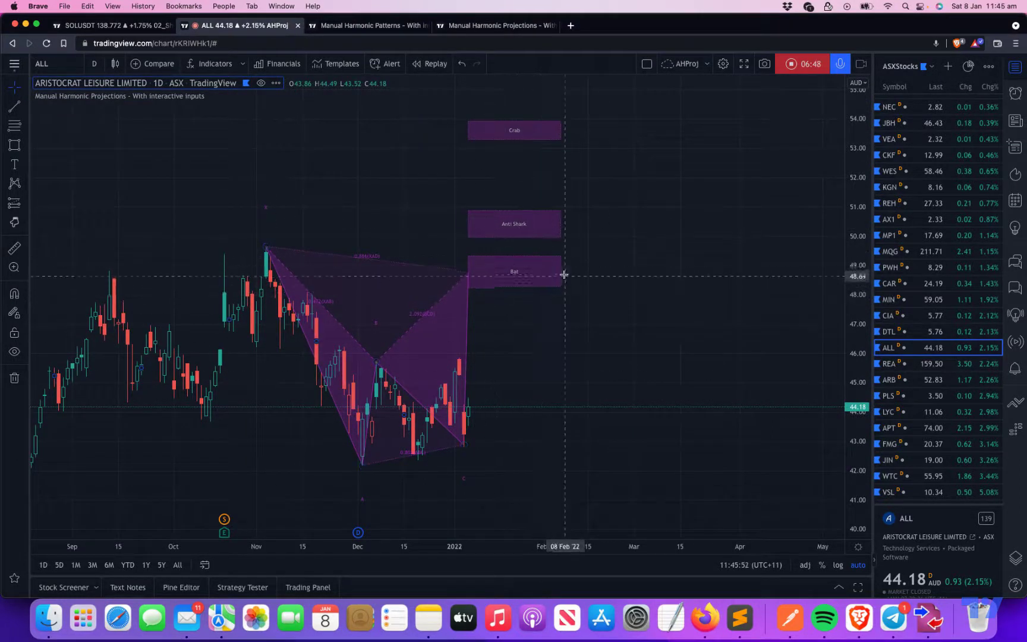
pyautogui.hscroll(-5, 578, 356)
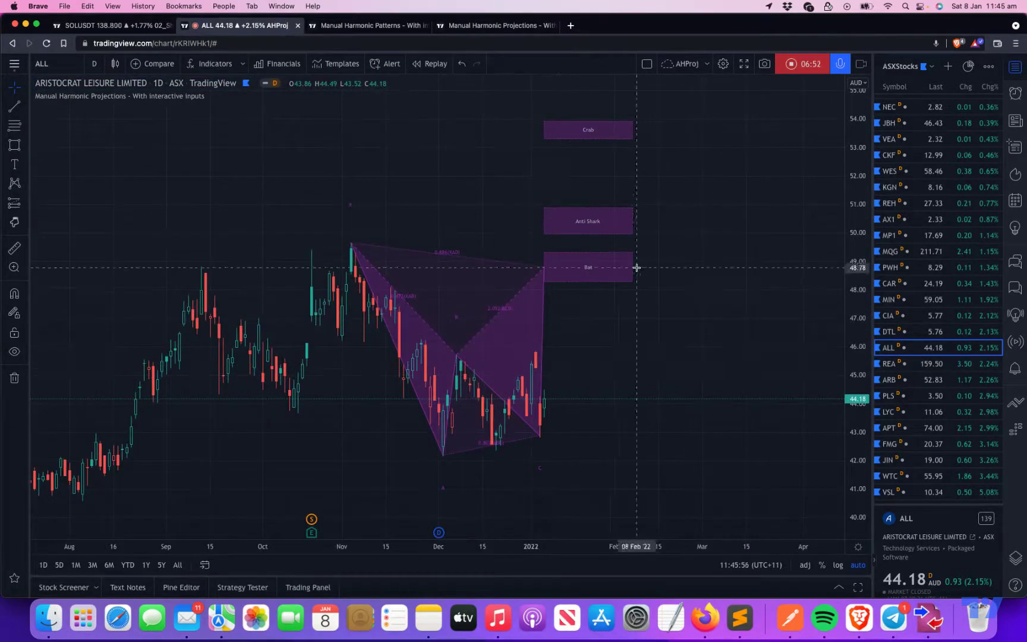
# Step: Search the indicators for "manual" and add the community script Manual Harmonic Patterns - With interactive inputs
pyautogui.click(204, 64)
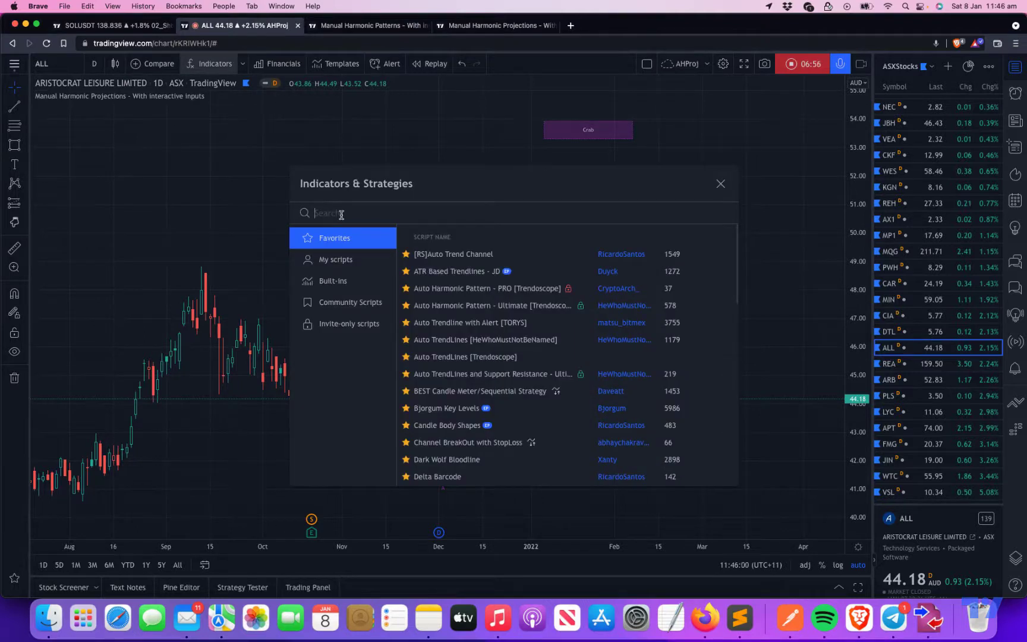
pyautogui.write('manual')
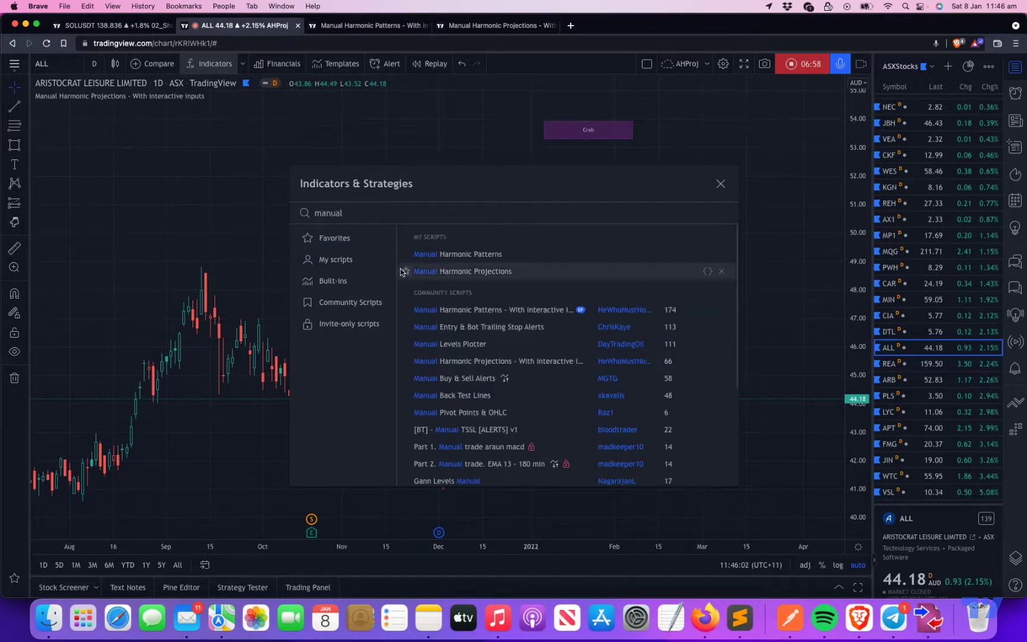
pyautogui.click(497, 310)
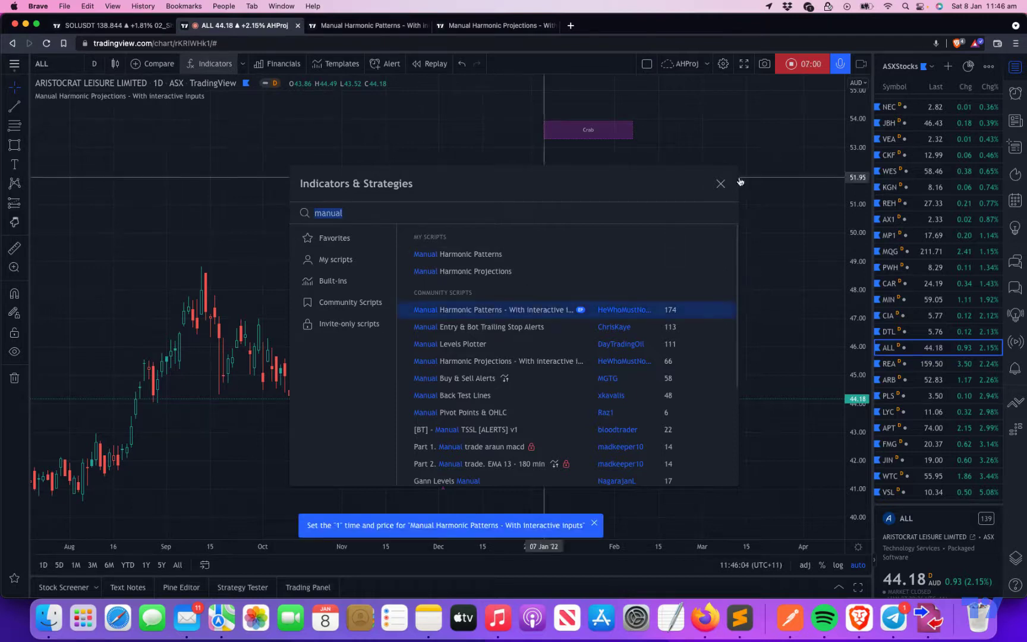
pyautogui.click(720, 184)
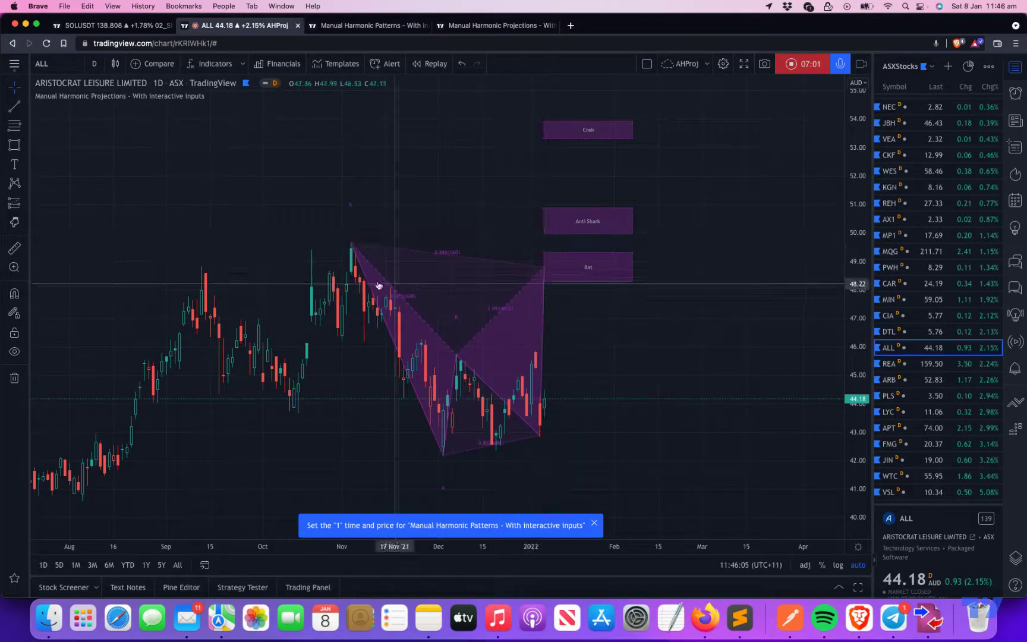
# Step: Place the pattern's first four points over the projection's four points, and its fifth in the Bat zone on 7 Jan '22
pyautogui.click(351, 243)
pyautogui.click(443, 455)
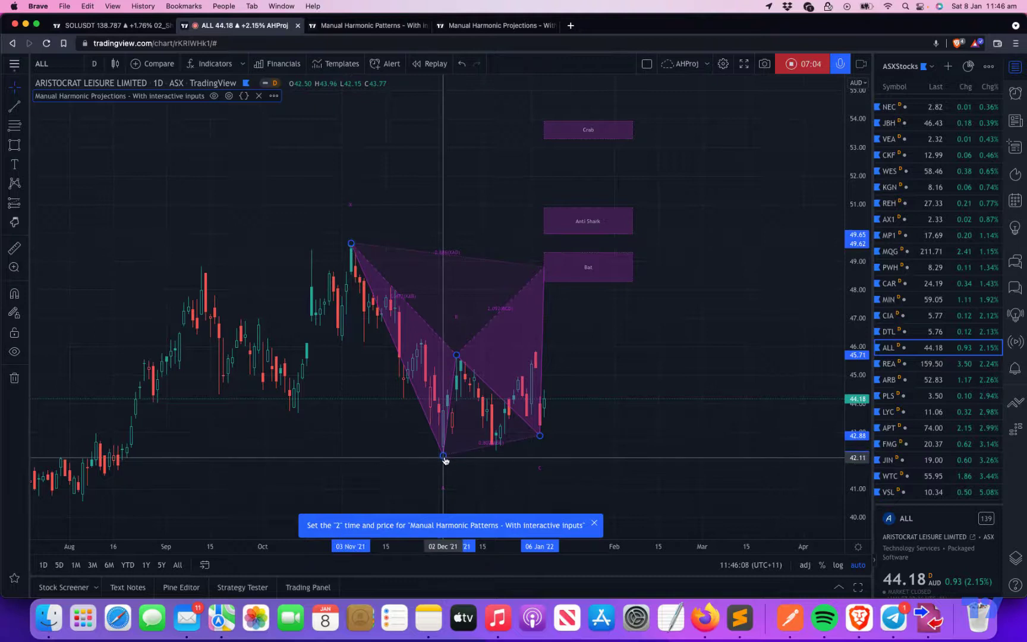
pyautogui.click(456, 355)
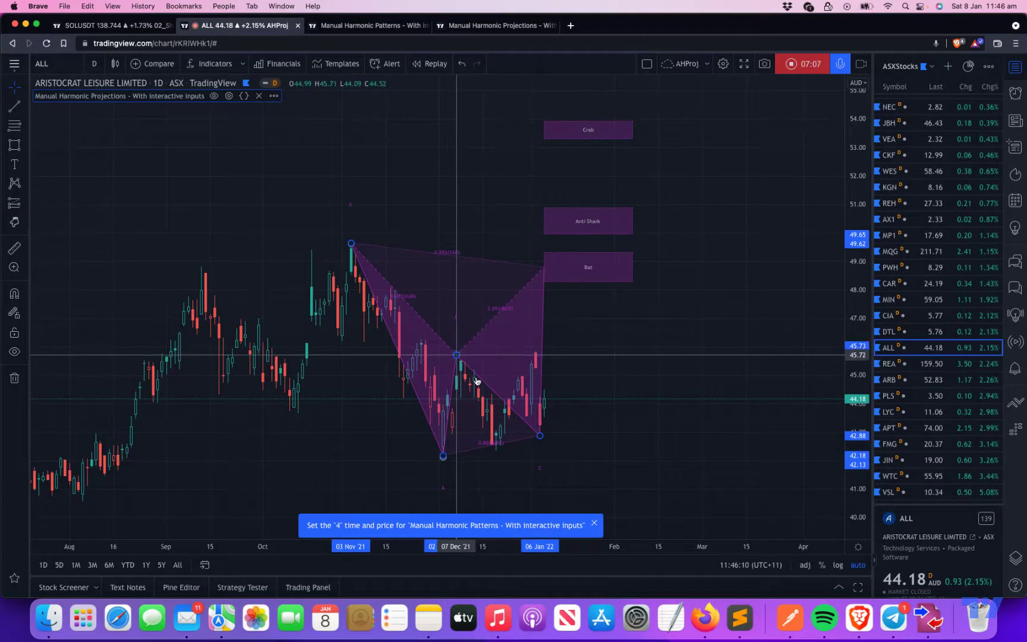
pyautogui.click(541, 437)
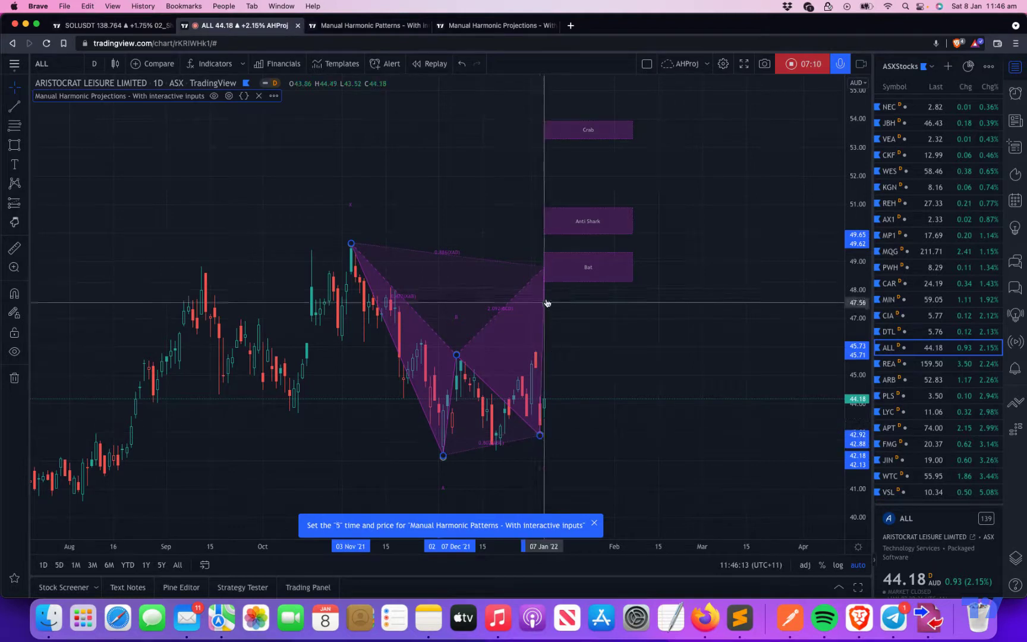
pyautogui.click(544, 268)
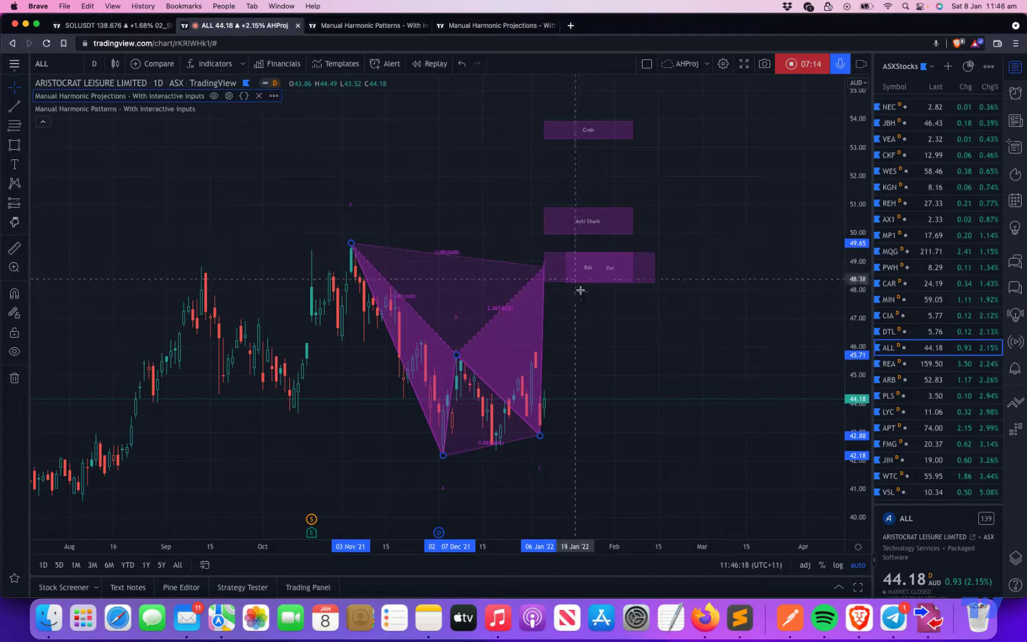
# Step: Move the pattern's fifth point up to the projected Anti Shark zone, at about 50.43 on 7 Jan '22
pyautogui.click(544, 221)
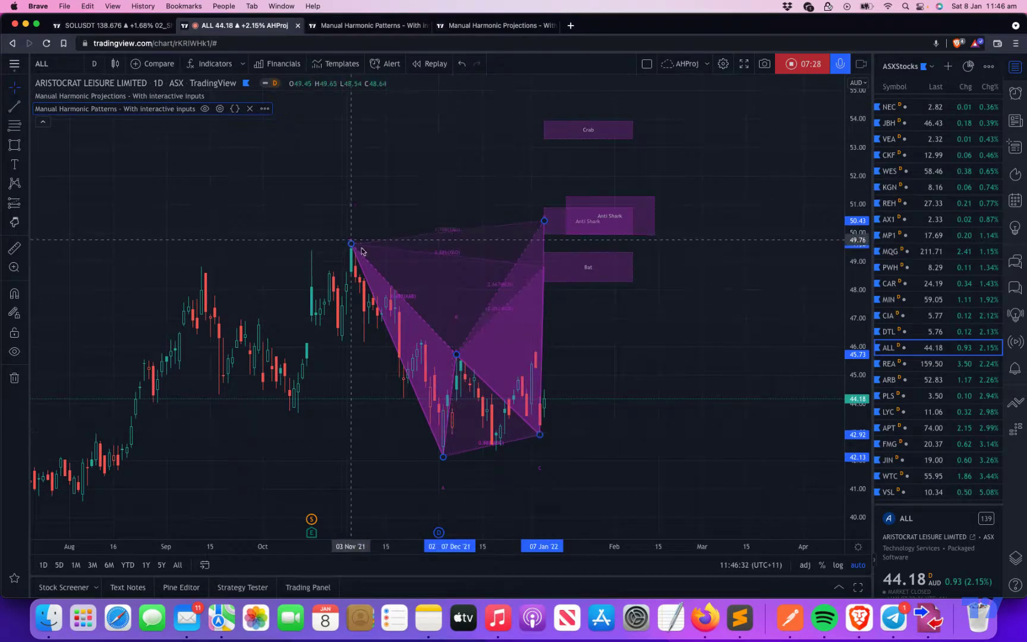
pyautogui.hscroll(5, 665, 263)
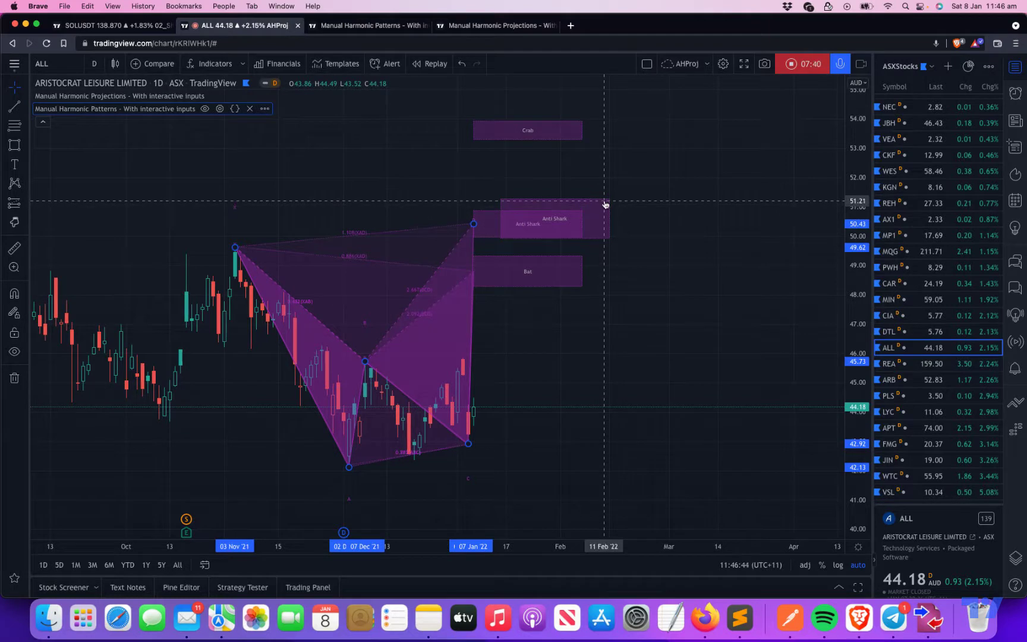
# Step: Set the PatternColor of the Manual Harmonic Patterns indicator to light orange and apply the settings
pyautogui.click(220, 110)
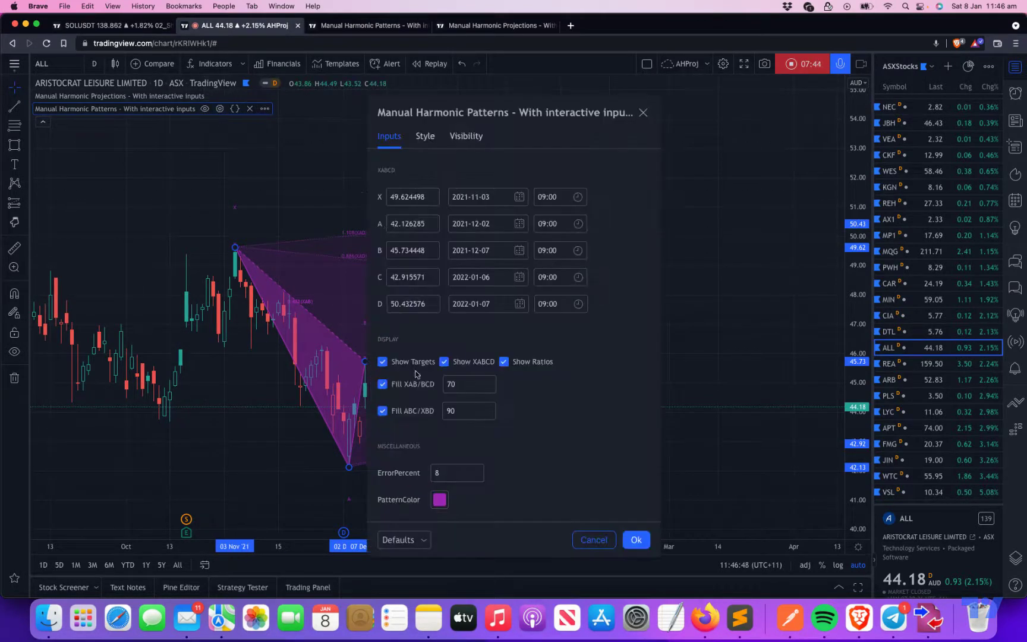
pyautogui.click(440, 500)
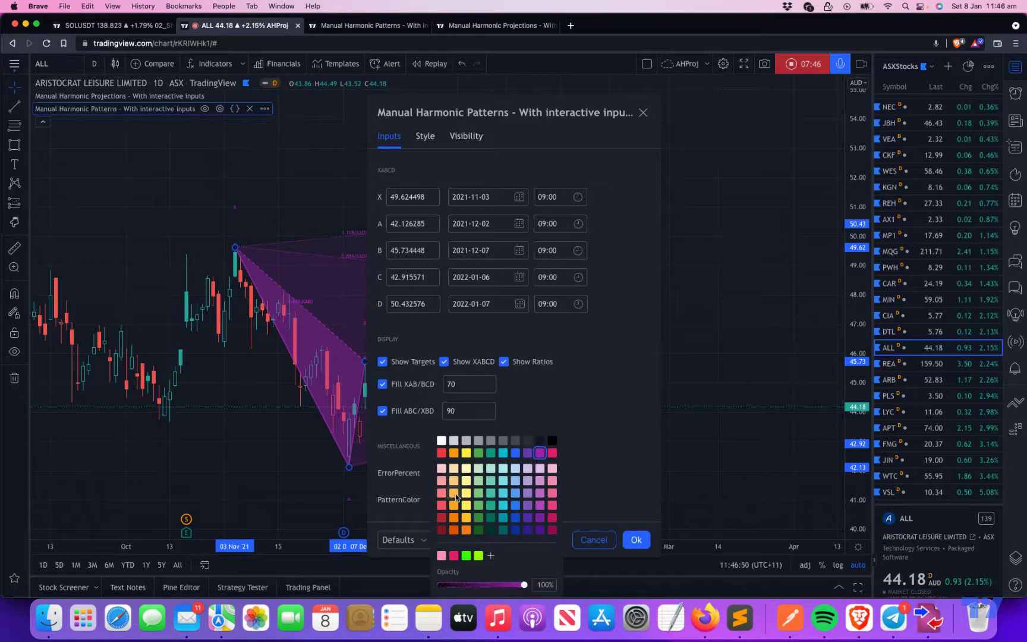
pyautogui.click(455, 494)
pyautogui.click(562, 426)
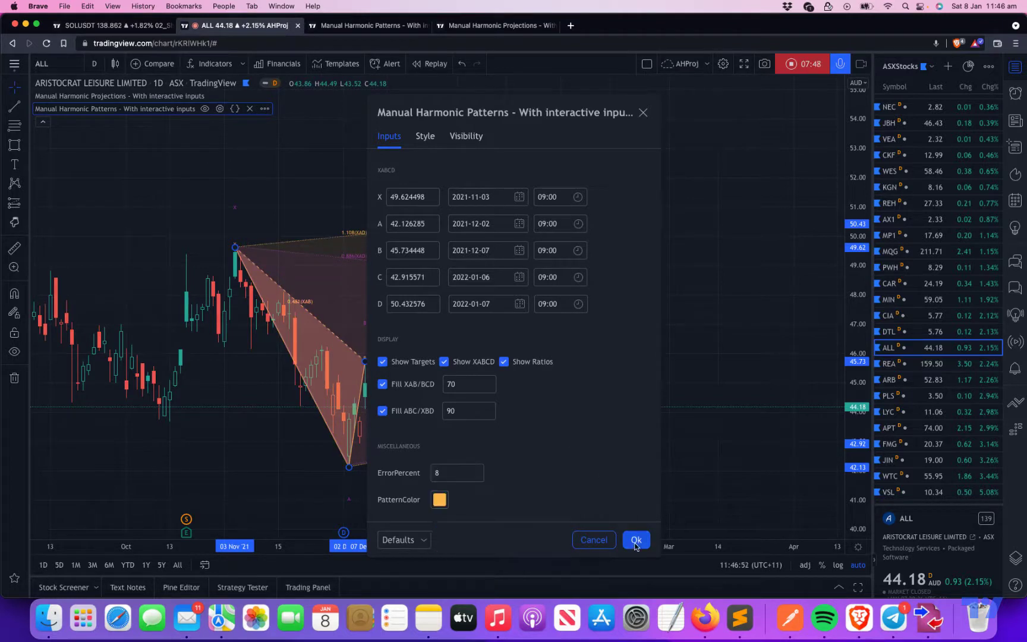
pyautogui.click(636, 541)
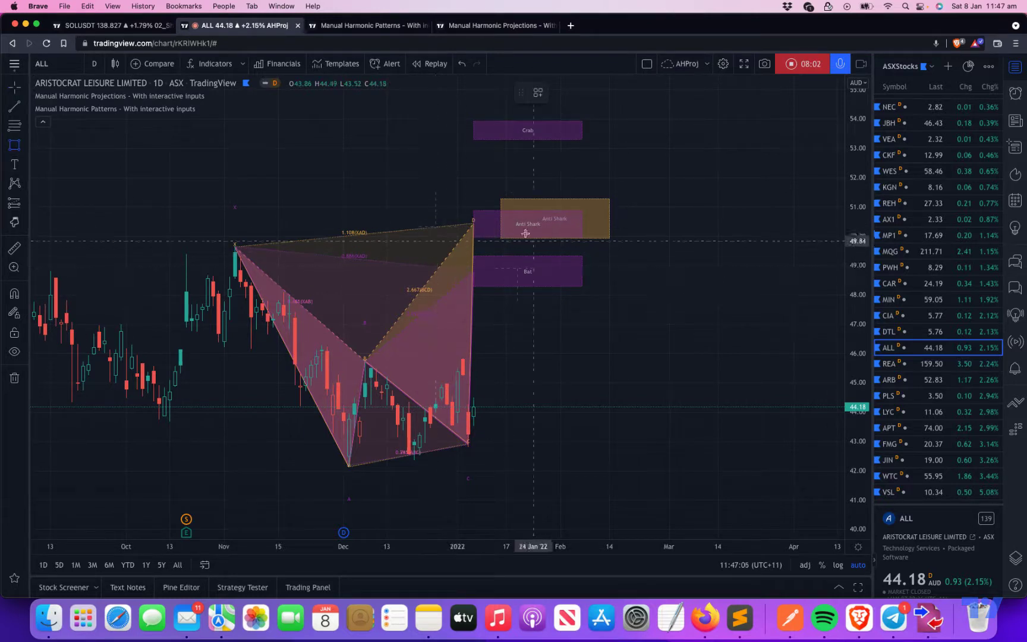
# Step: Draw a rectangle over the Anti Shark zones from about 50.88 on 13 Jan '22 to about 49.60 on 21 Feb '22
pyautogui.moveTo(496, 211); pyautogui.dragTo(637, 248)
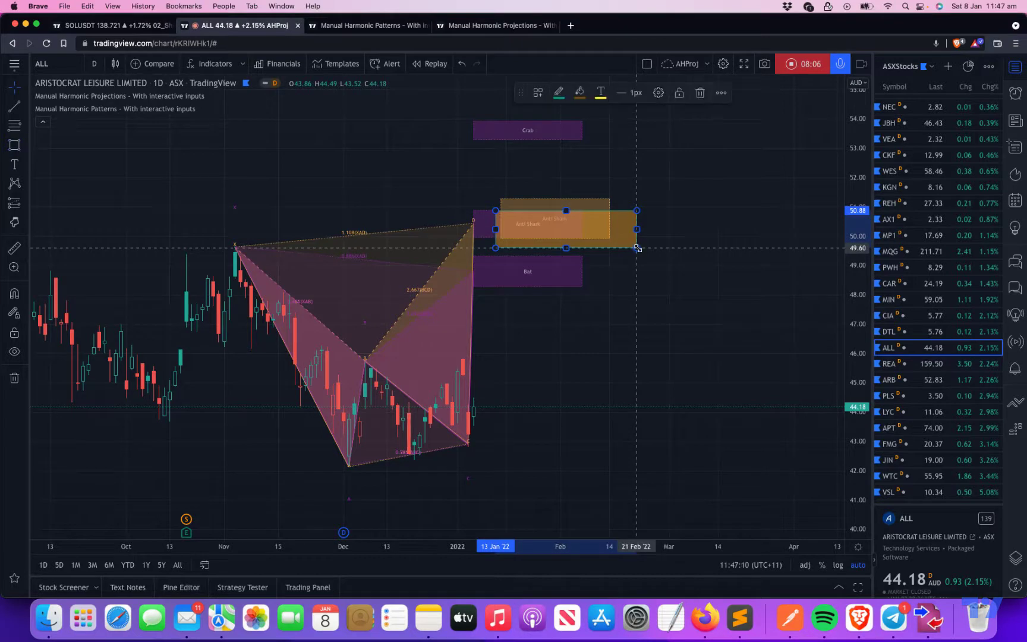
pyautogui.click(722, 236)
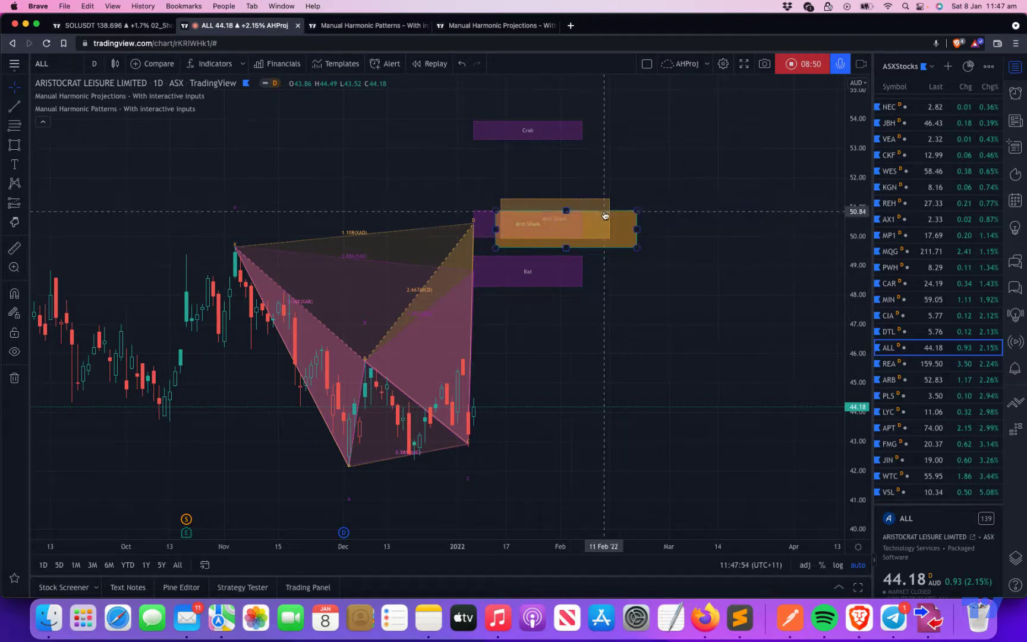
pyautogui.click(475, 226)
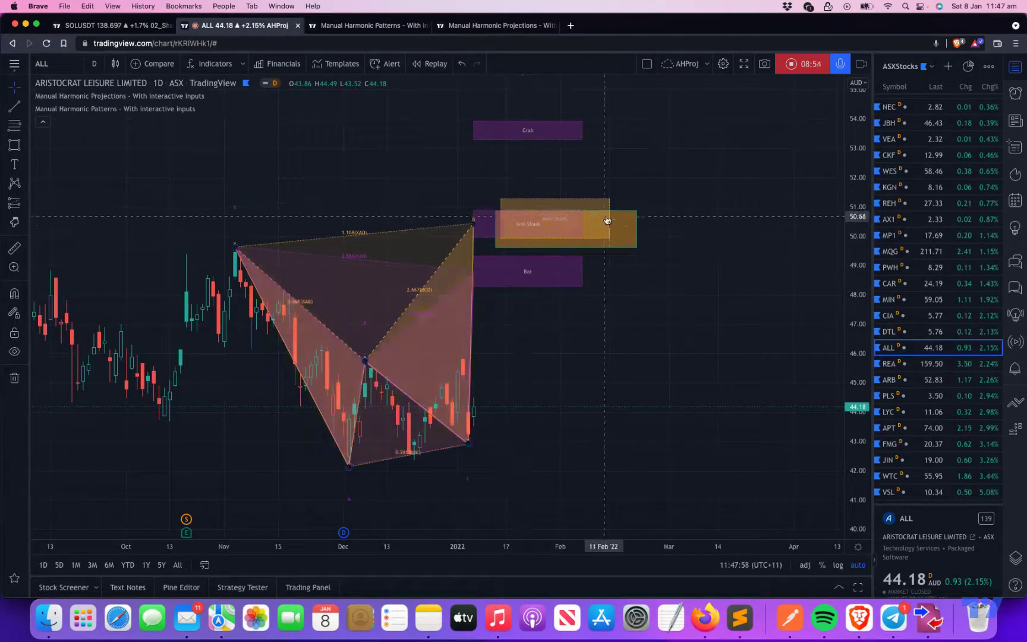
pyautogui.click(501, 214)
pyautogui.click(498, 237)
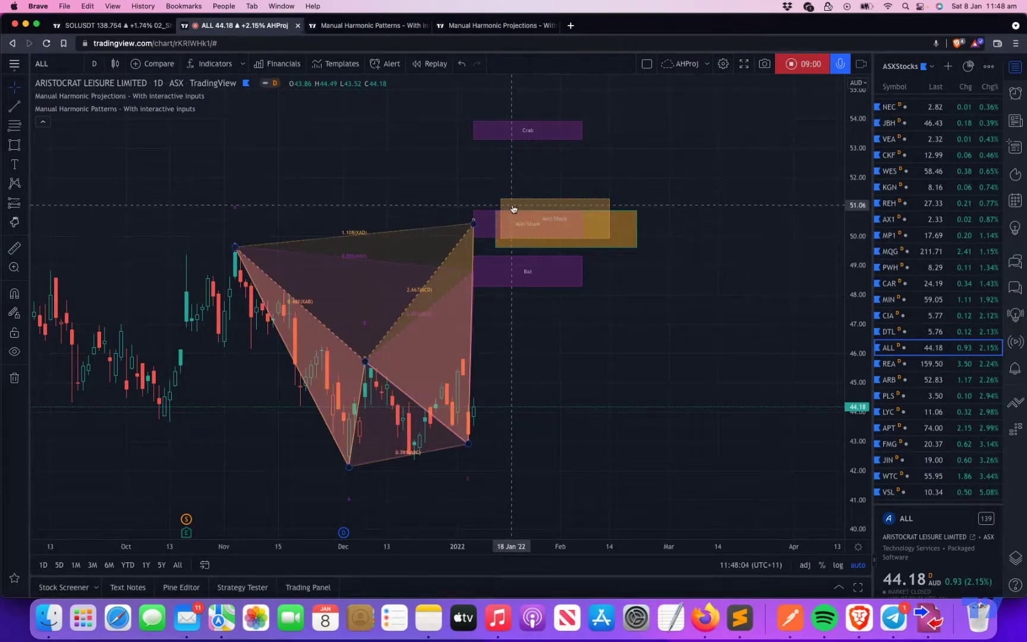
pyautogui.click(495, 209)
pyautogui.click(620, 253)
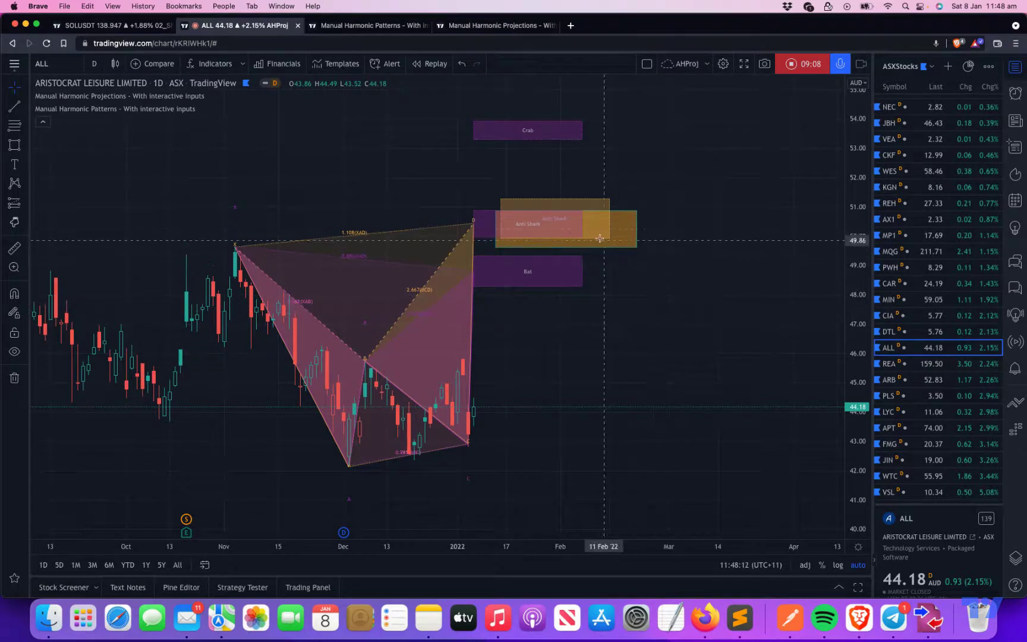
# Step: Delete the Manual Harmonic Projections indicator and the rectangle drawn over the Anti Shark zones
pyautogui.click(572, 234)
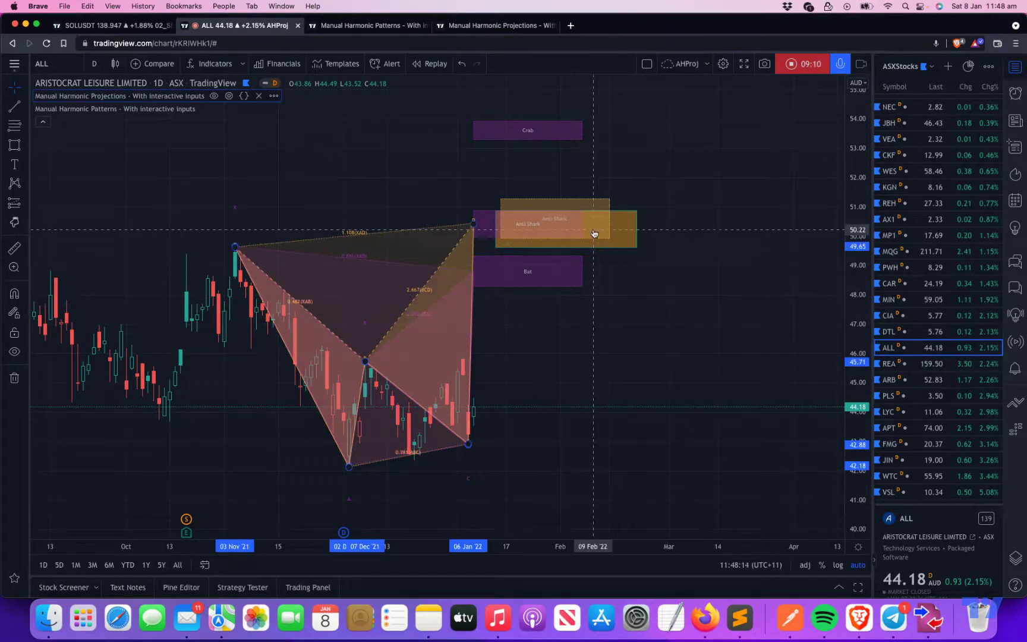
pyautogui.press('Delete')
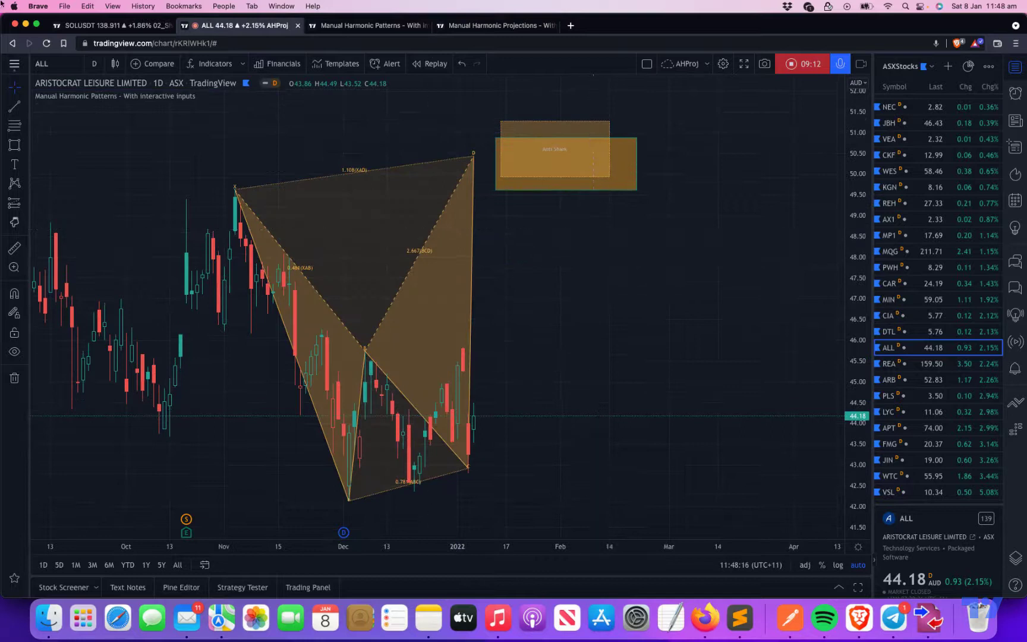
pyautogui.click(530, 166)
pyautogui.click(557, 118)
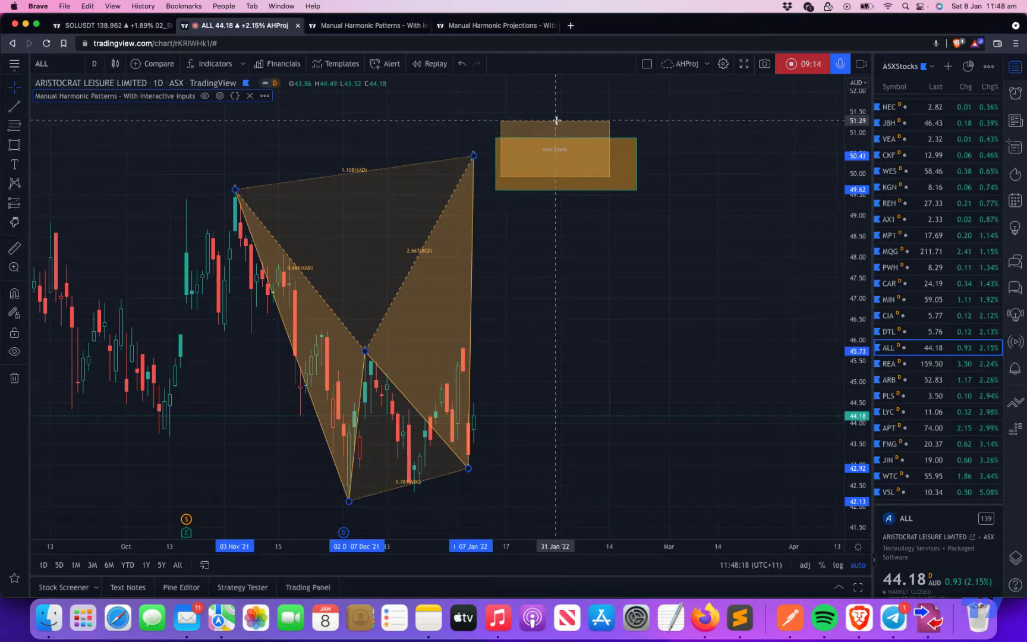
pyautogui.click(605, 185)
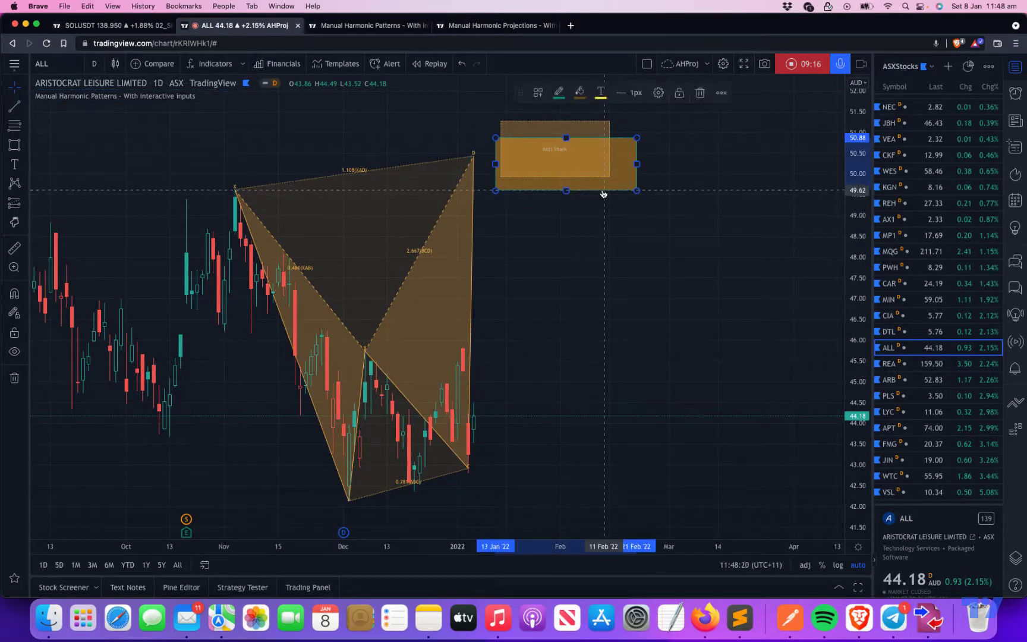
pyautogui.press('Delete')
# Step: Remove the Manual Harmonic Patterns indicator from the Aristocrat Leisure chart
pyautogui.scroll(2, 640, 290)
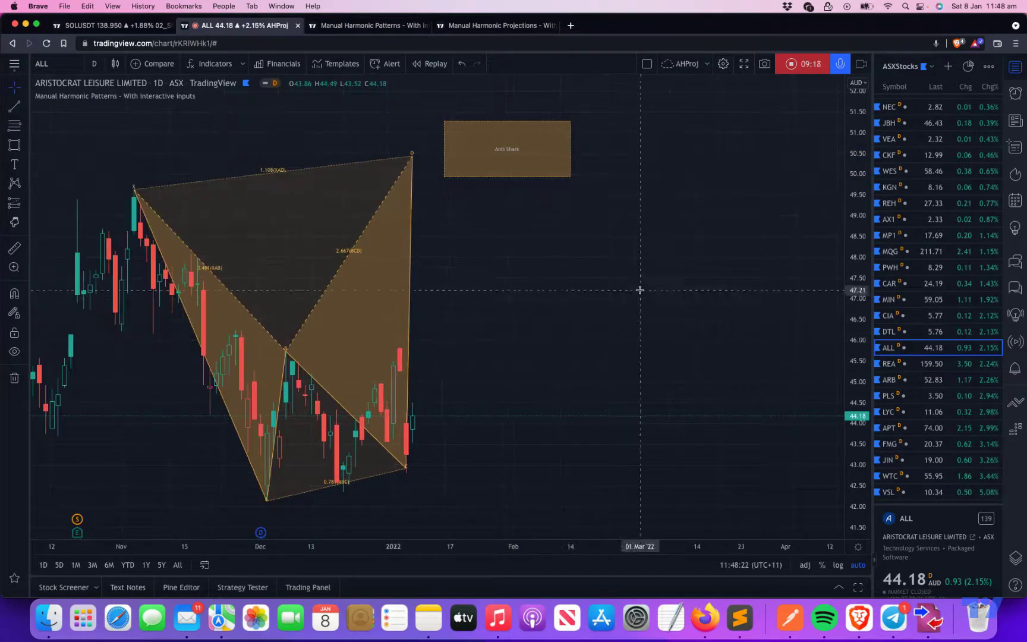
pyautogui.moveTo(849, 162); pyautogui.dragTo(850, 205)
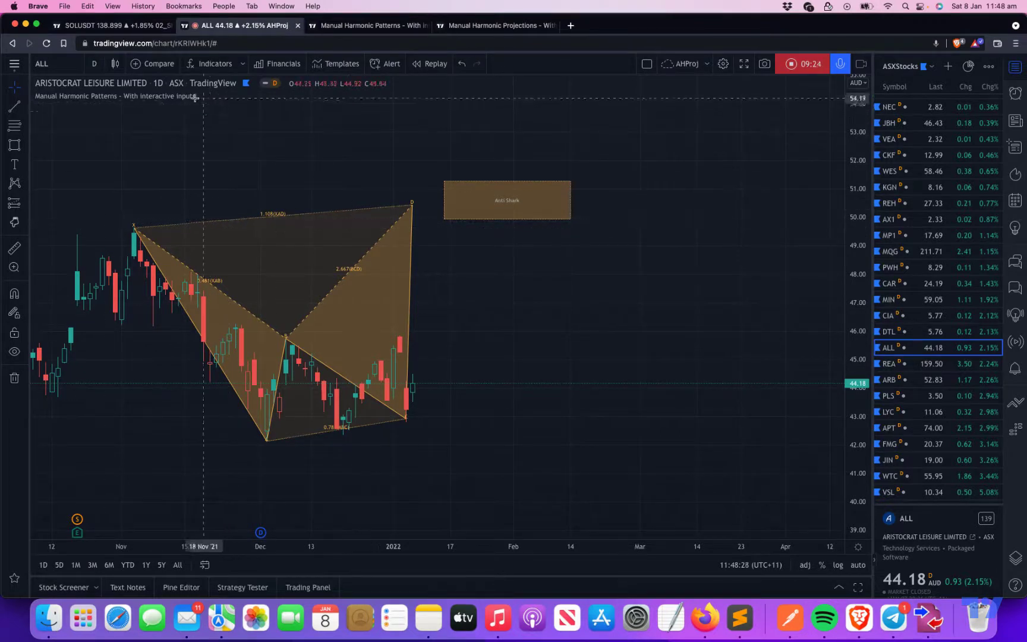
pyautogui.click(248, 97)
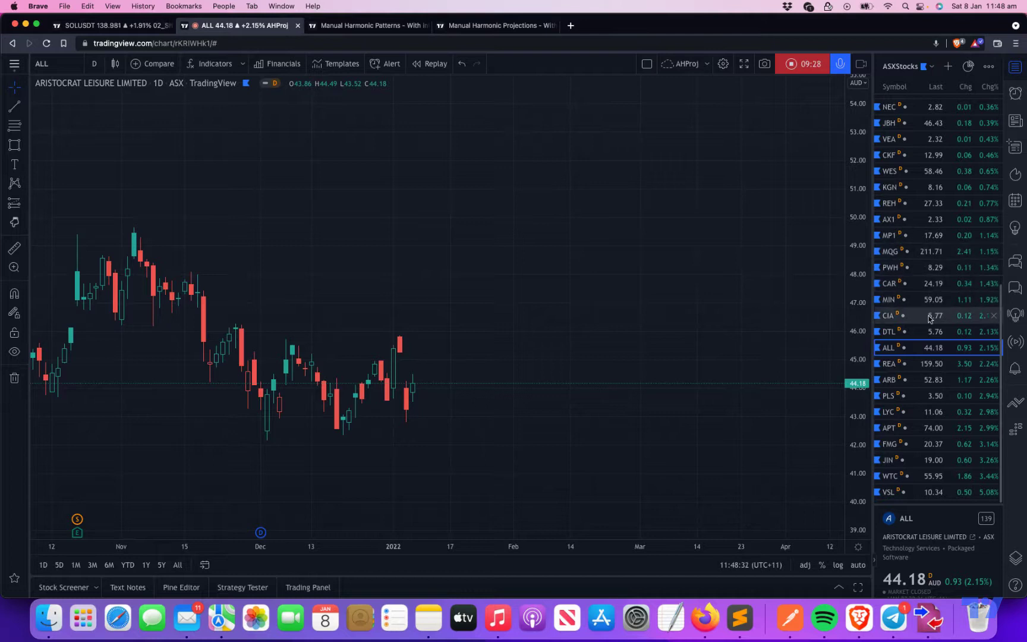
# Step: Switch the chart to Mineral Resources (MIN) from the ASXStocks watchlist and show its price history back to late 2020
pyautogui.click(900, 302)
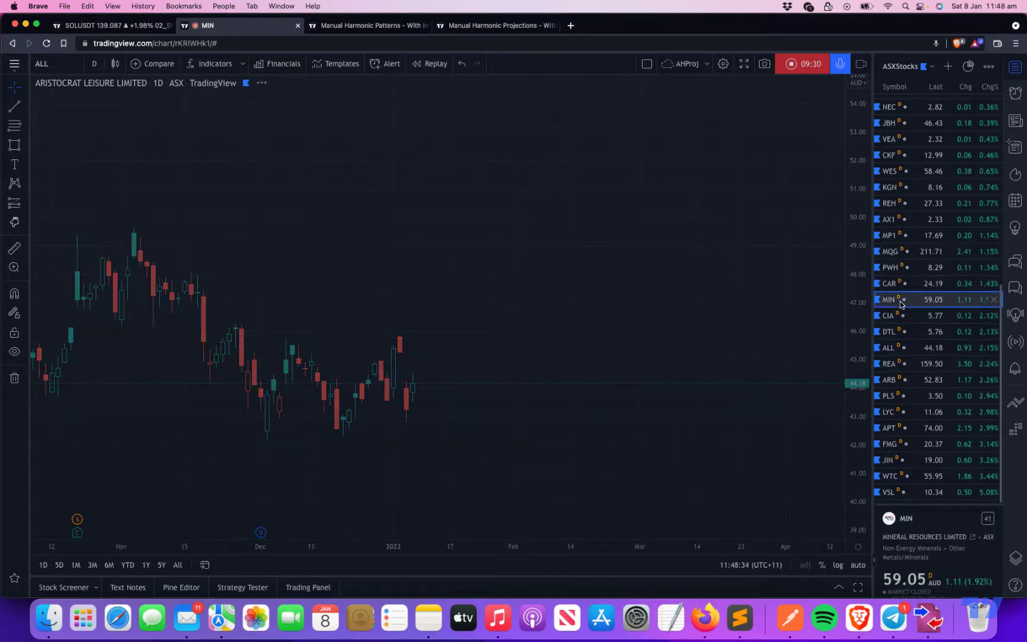
pyautogui.scroll(-3, 616, 340)
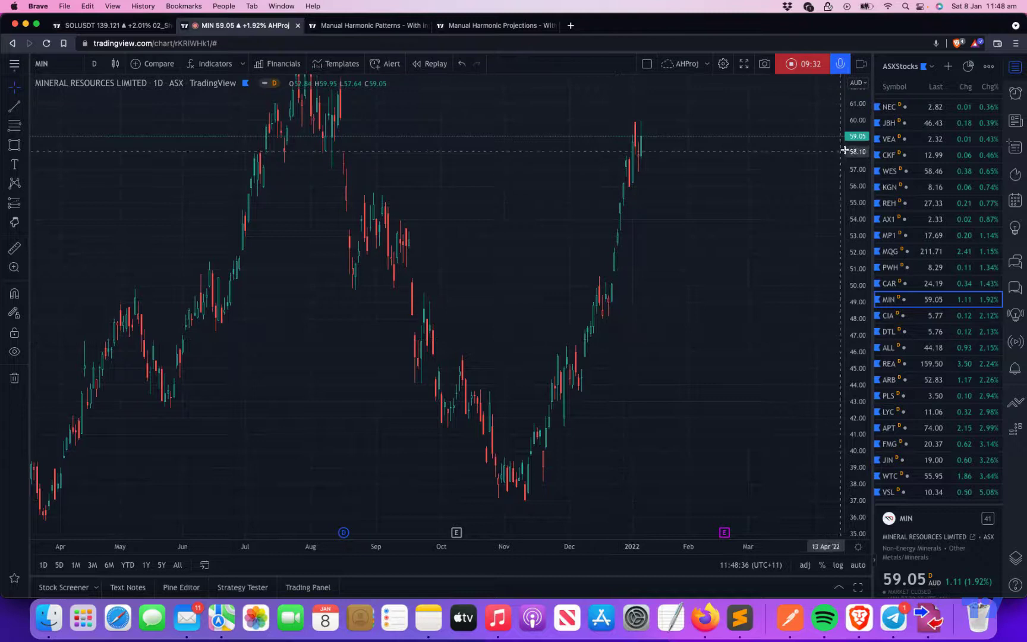
pyautogui.scroll(-3, 748, 362)
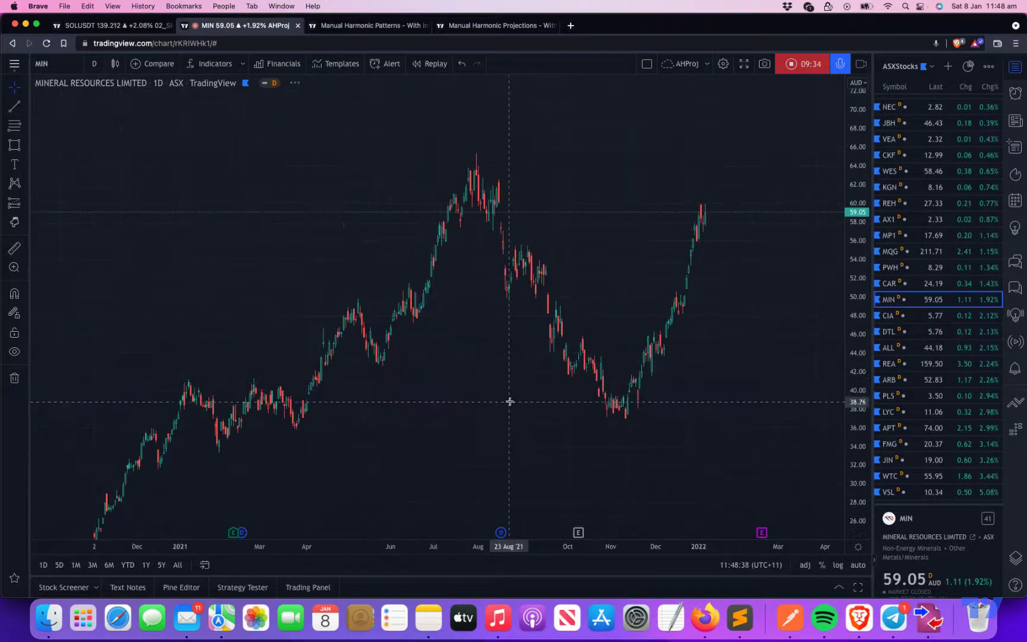
# Step: Search the indicators for "manual" and add Manual Harmonic Projections to the Mineral Resources chart
pyautogui.click(211, 64)
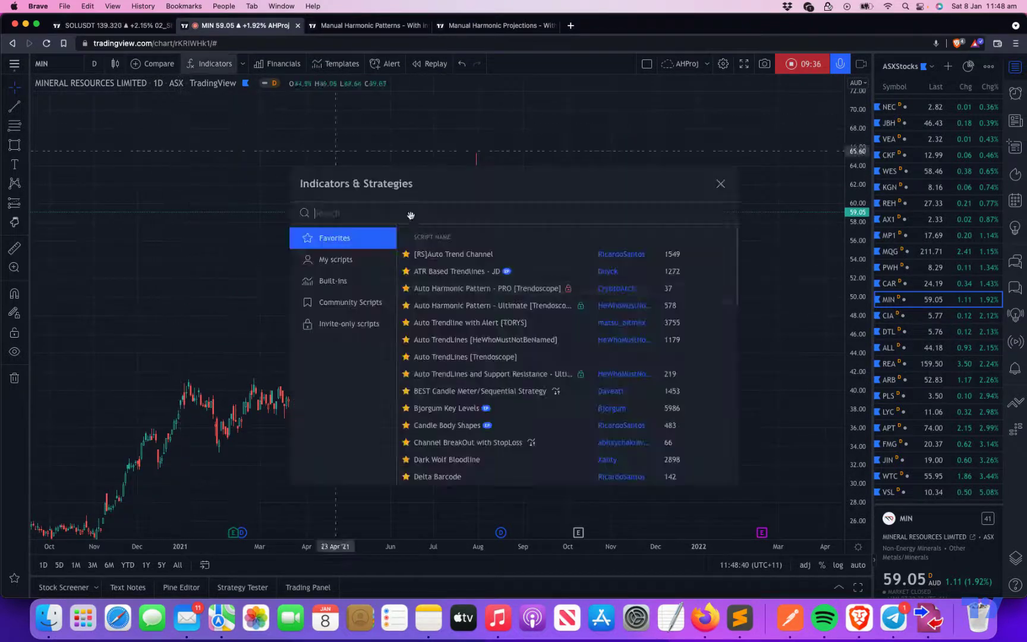
pyautogui.write('manual')
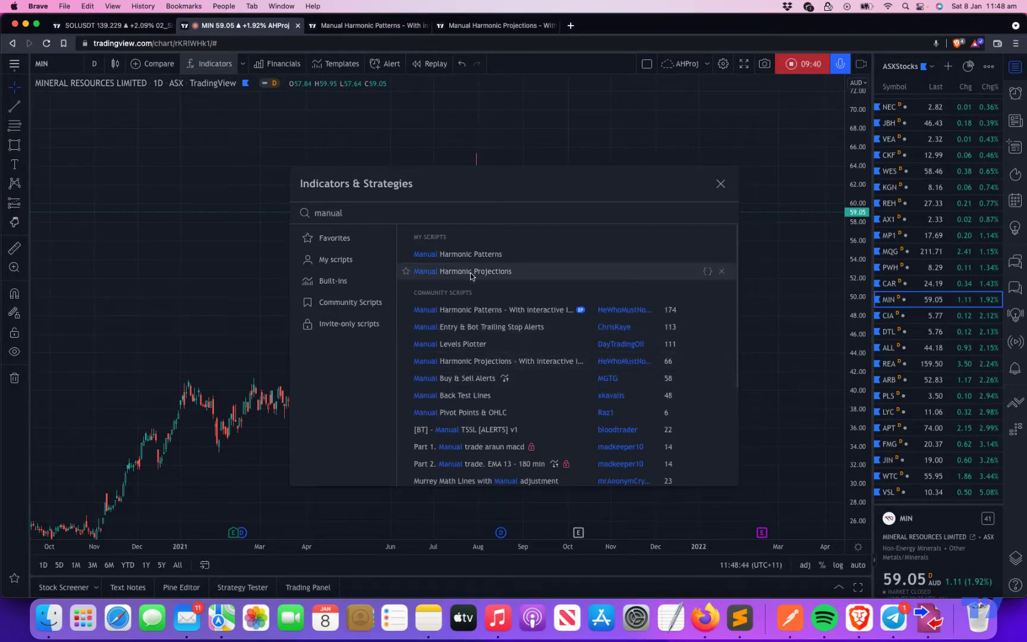
pyautogui.click(470, 272)
pyautogui.click(721, 183)
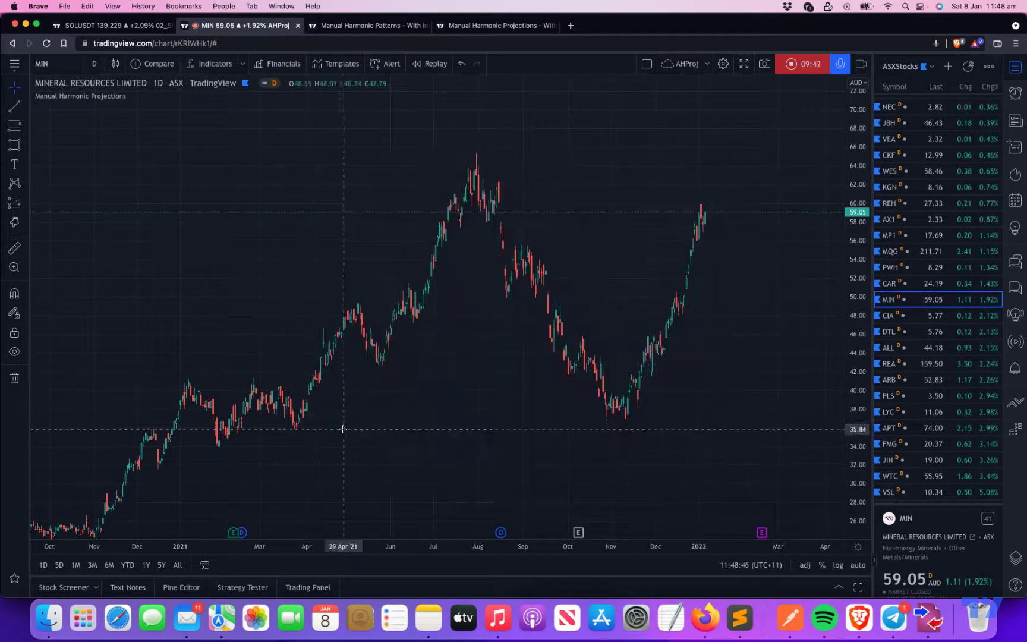
# Step: Place the projection's four points at about 24.21 on 3 Nov '20, 65.64 on 30 Jul '21, 37.00 on 11 Nov '21 and 59.93 on 5 Jan '22
pyautogui.scroll(-2, 250, 455)
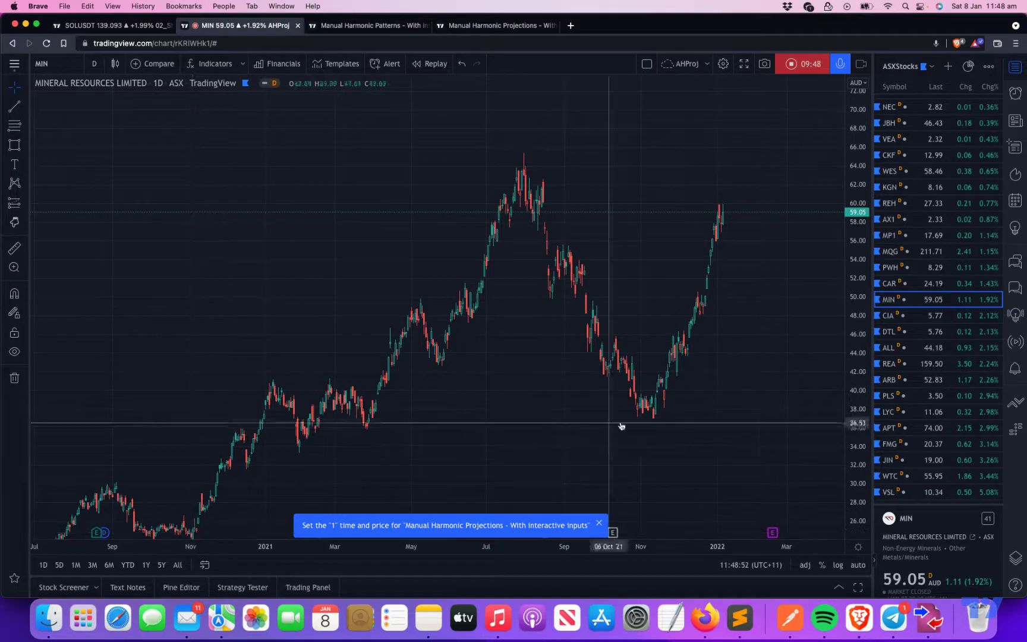
pyautogui.moveTo(857, 217); pyautogui.dragTo(857, 238)
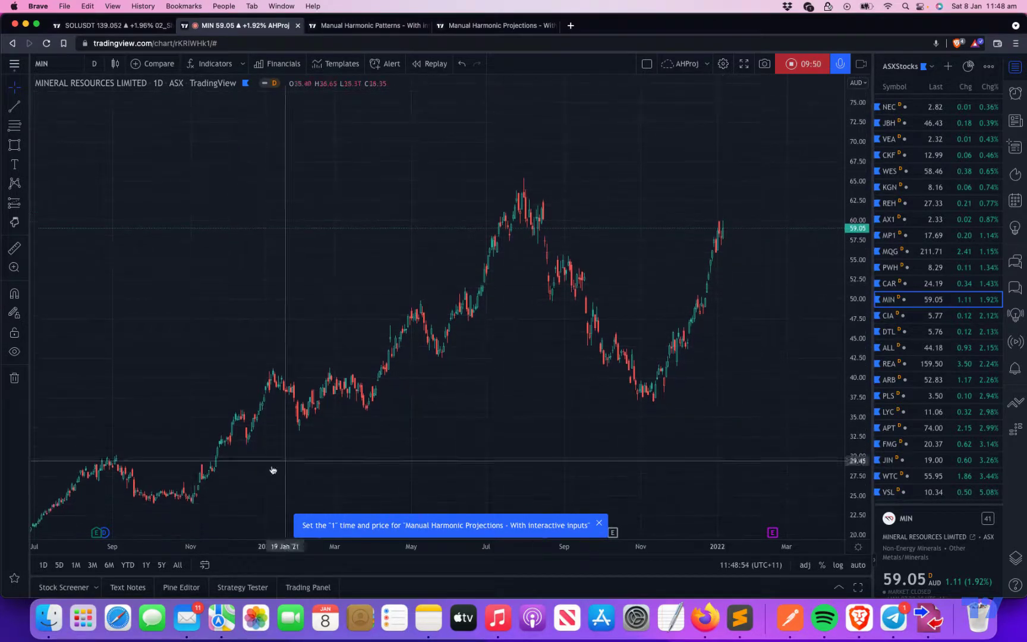
pyautogui.click(193, 501)
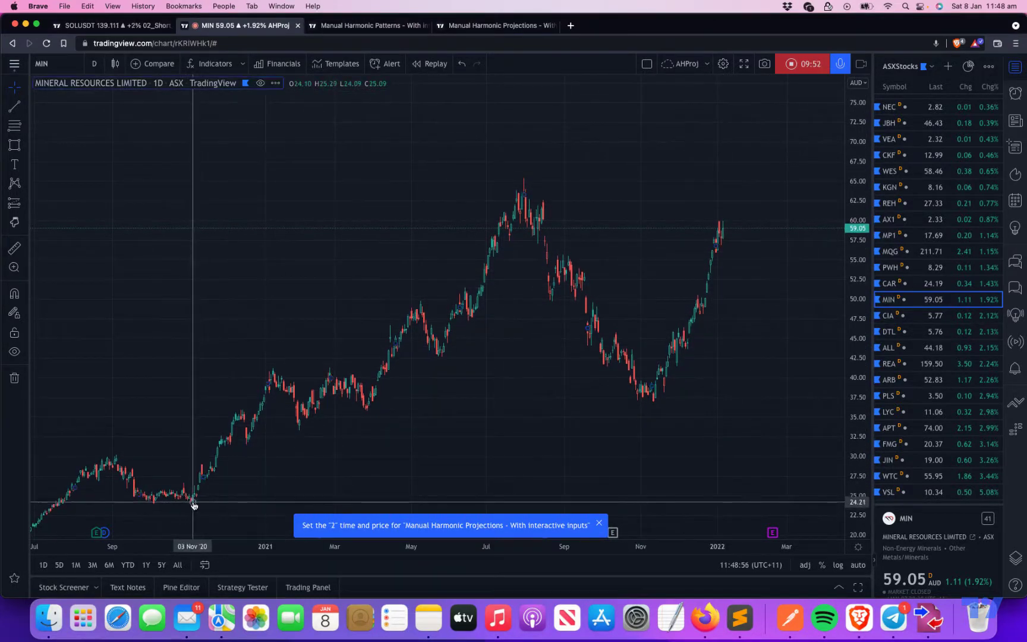
pyautogui.click(524, 179)
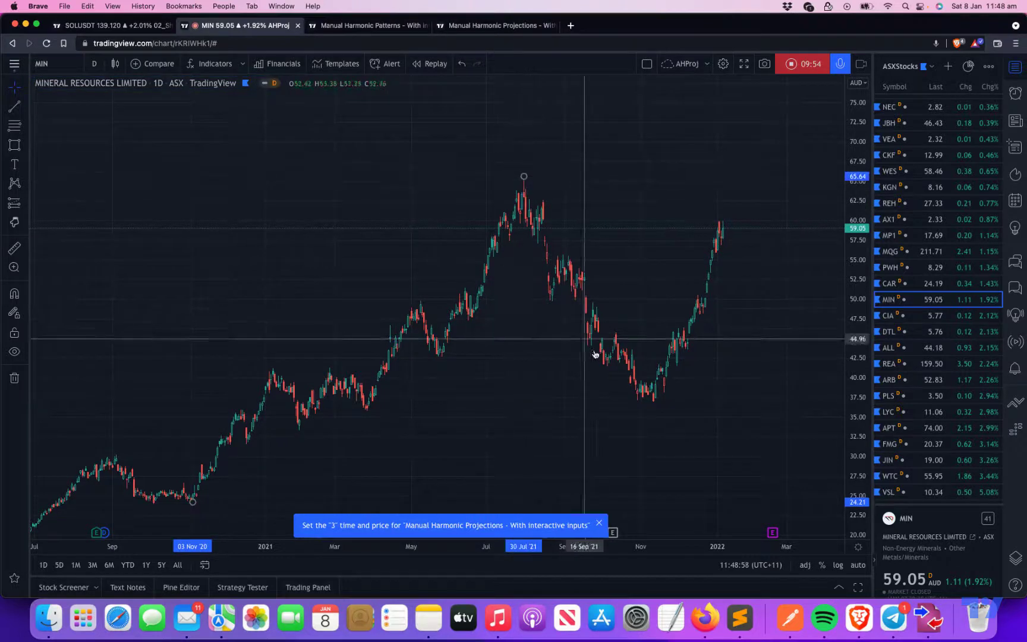
pyautogui.click(654, 403)
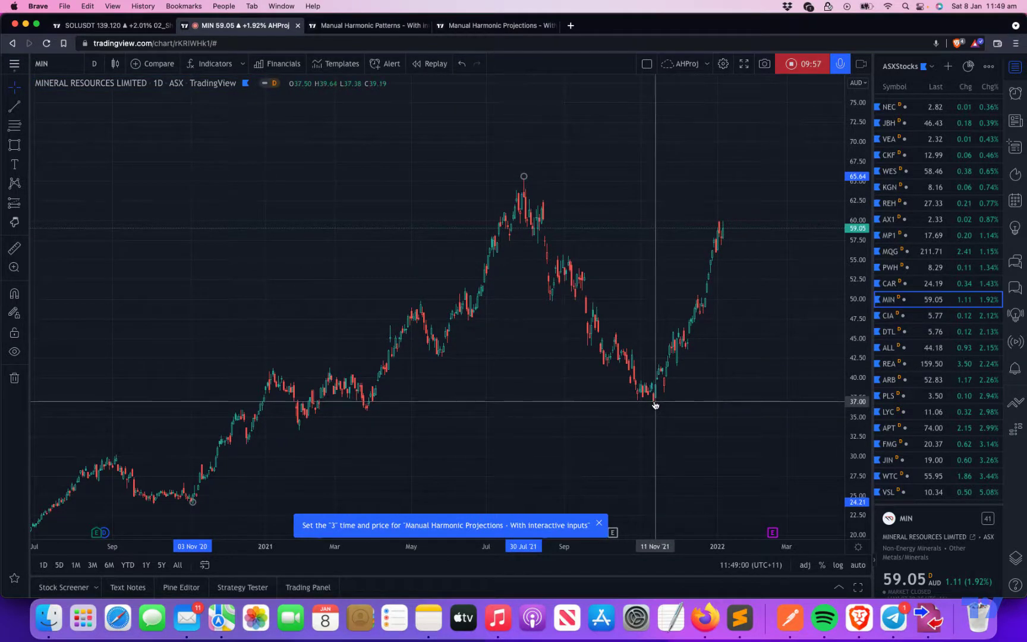
pyautogui.click(719, 224)
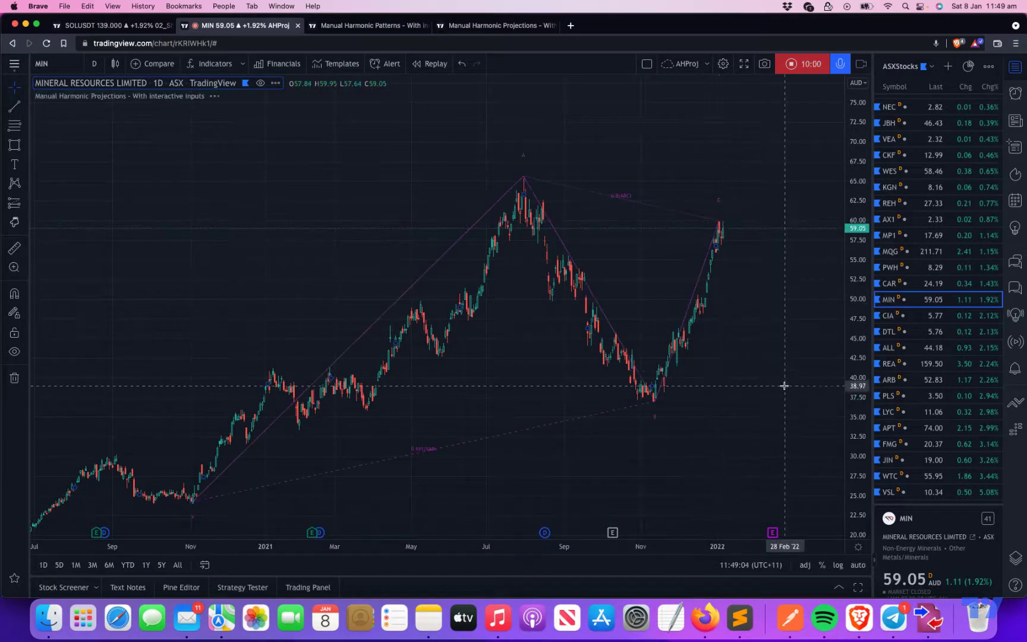
# Step: Move the projection's first point to the swing low at about 31.49 on 15 Dec '20
pyautogui.moveTo(749, 417)
pyautogui.mouseDown()
pyautogui.moveTo(542, 317)
pyautogui.moveTo(644, 337)
pyautogui.mouseUp()
pyautogui.scroll(-2, 644, 337)
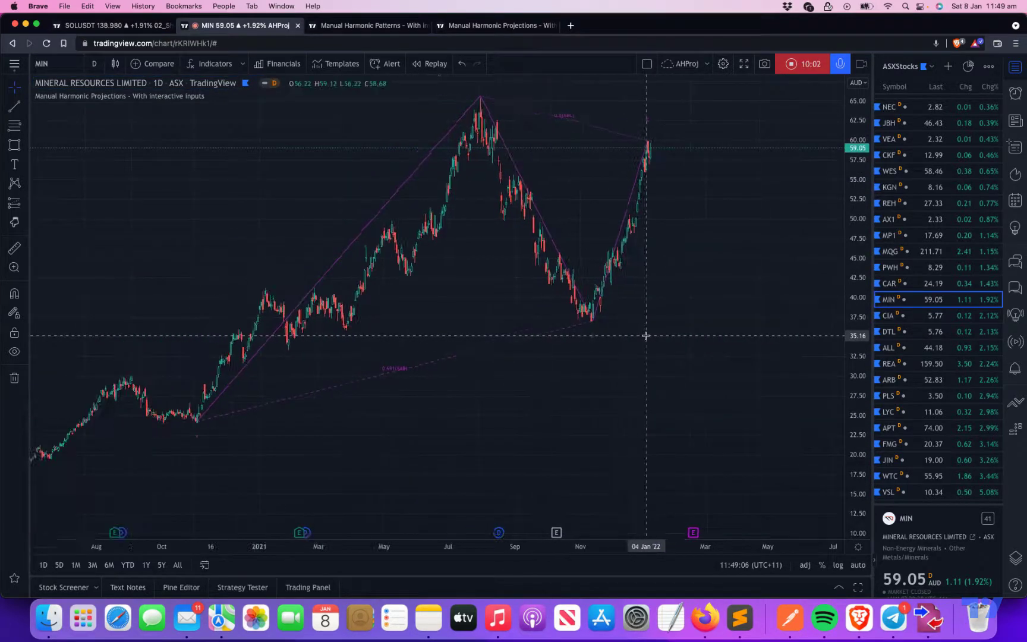
pyautogui.moveTo(197, 417); pyautogui.dragTo(243, 366)
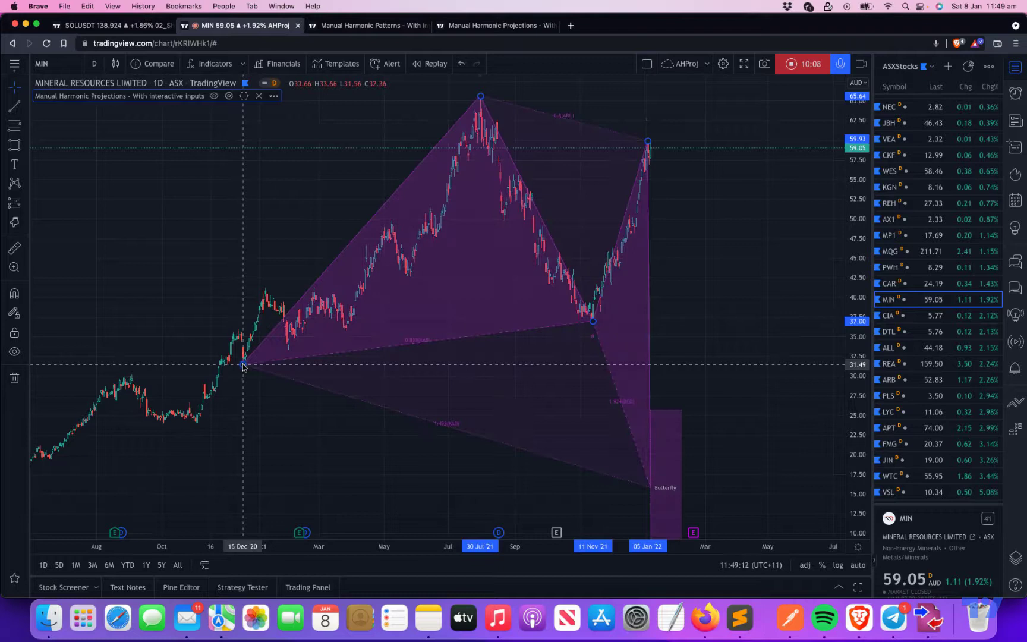
pyautogui.scroll(2, 726, 477)
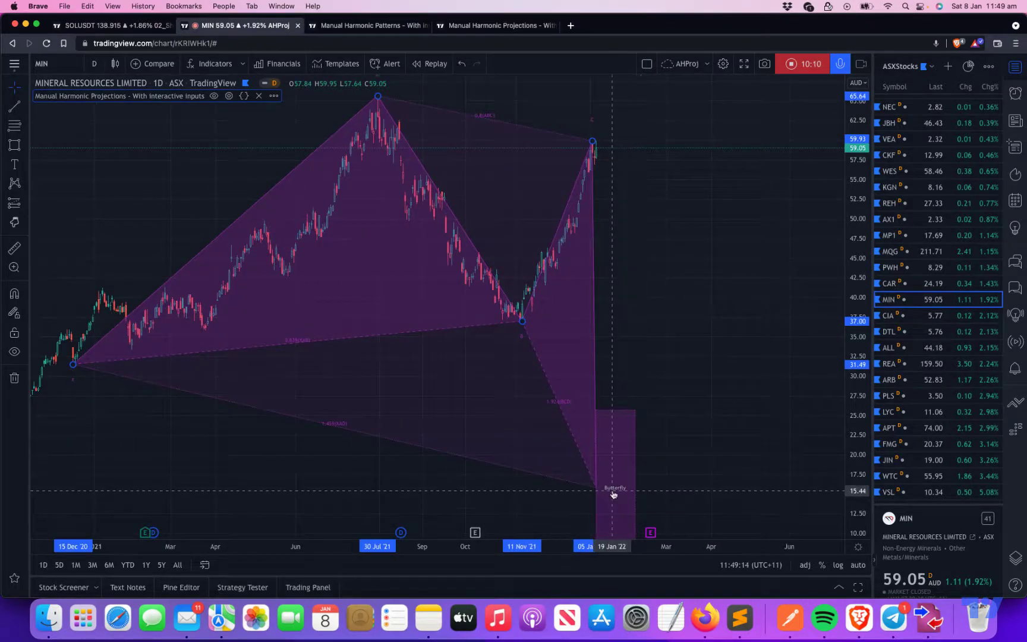
# Step: Try the projection's fourth point at about 72.35 and return it to the recent high at about 59.47 on 7 Jan '22
pyautogui.moveTo(716, 447); pyautogui.dragTo(734, 326)
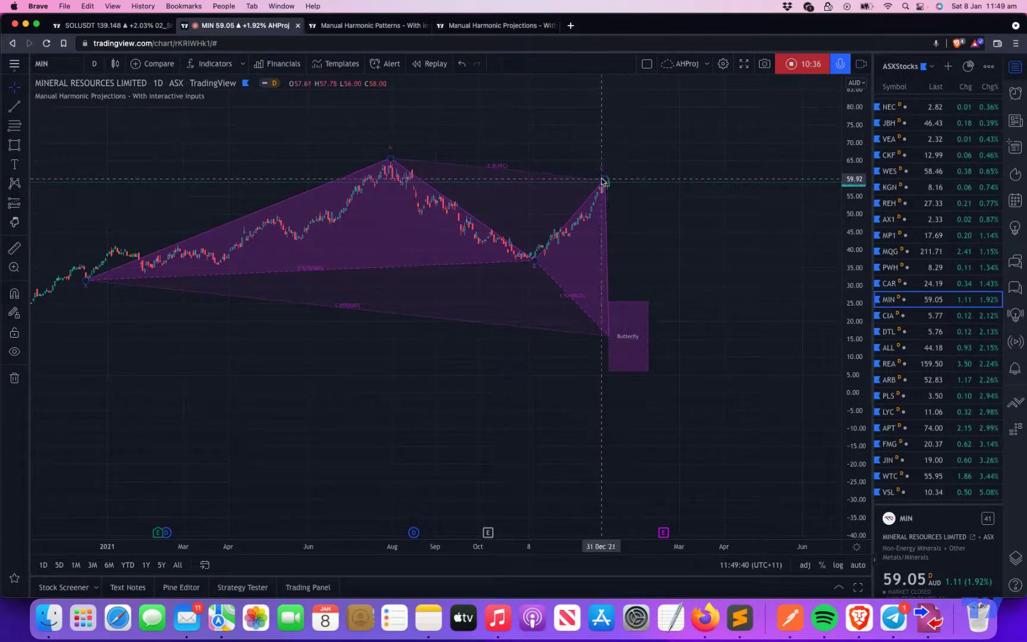
pyautogui.moveTo(605, 179); pyautogui.dragTo(622, 138)
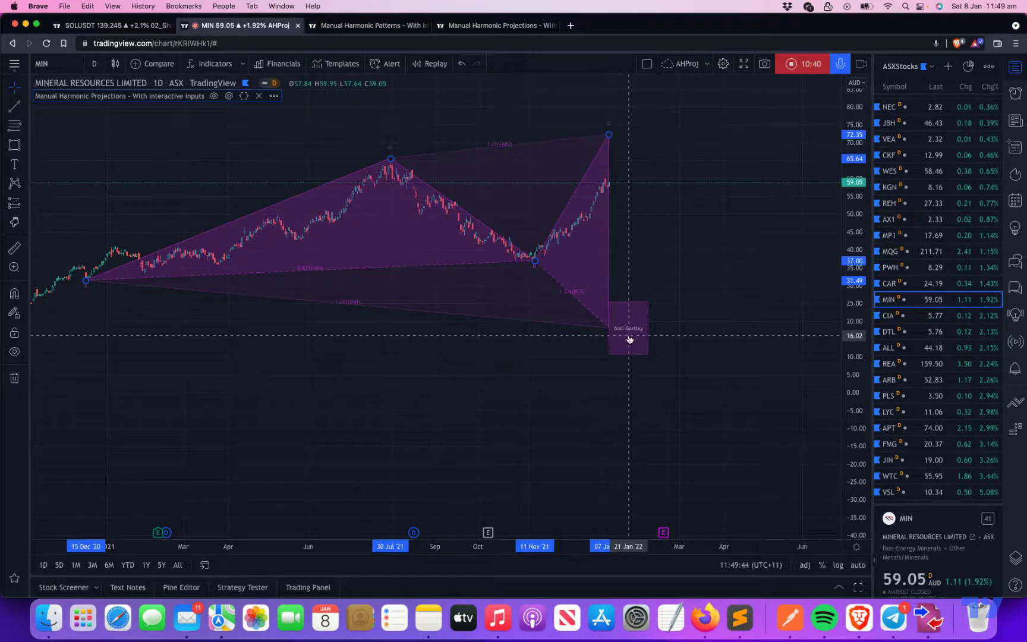
pyautogui.moveTo(609, 136); pyautogui.dragTo(612, 195)
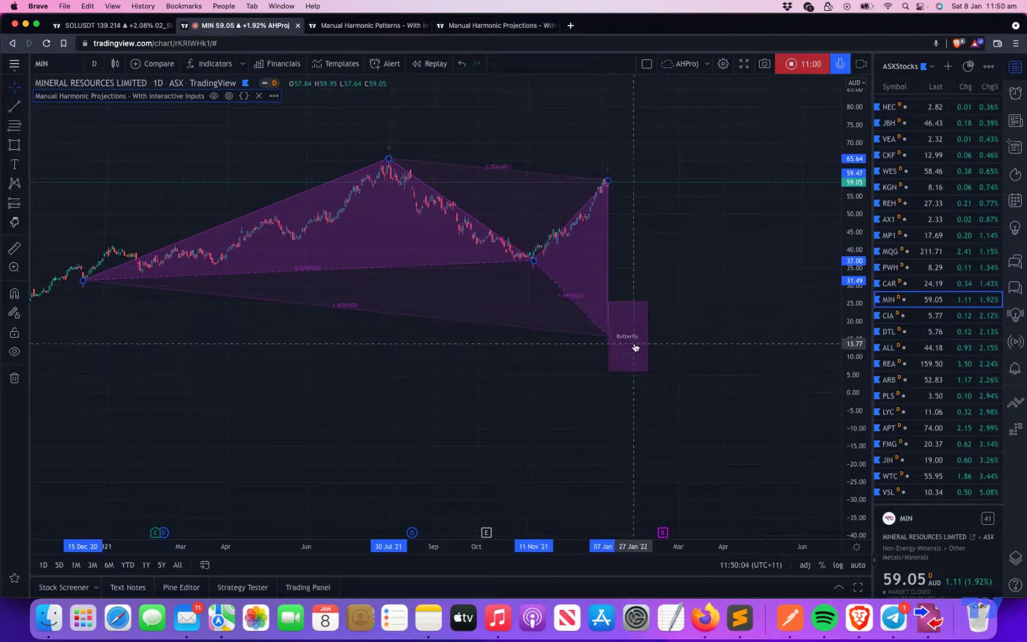
pyautogui.scroll(2, 618, 342)
pyautogui.scroll(-2, 532, 356)
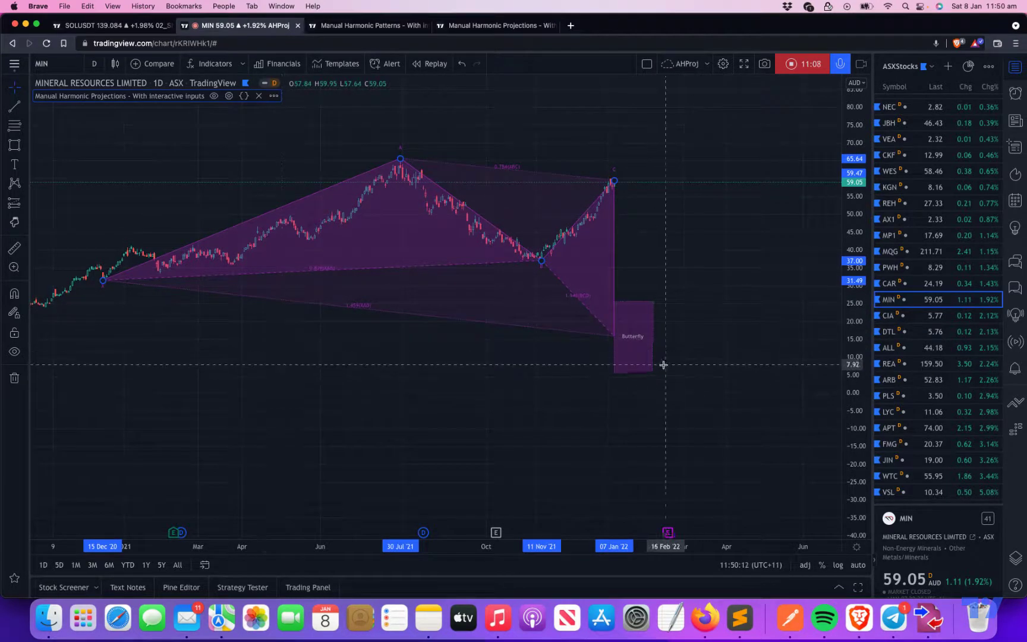
pyautogui.scroll(1, 649, 367)
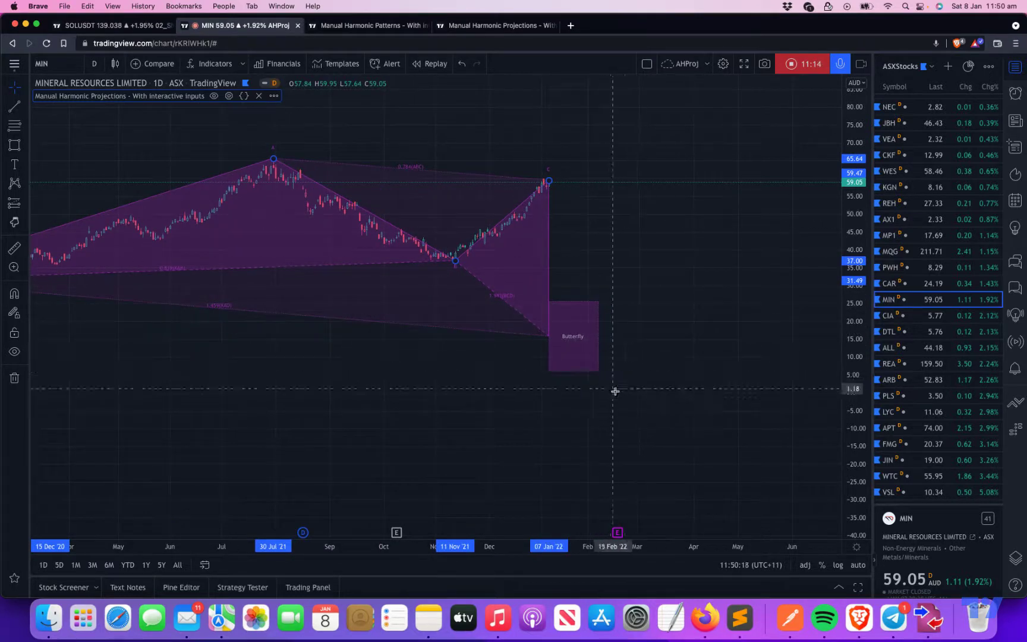
pyautogui.scroll(1, 624, 398)
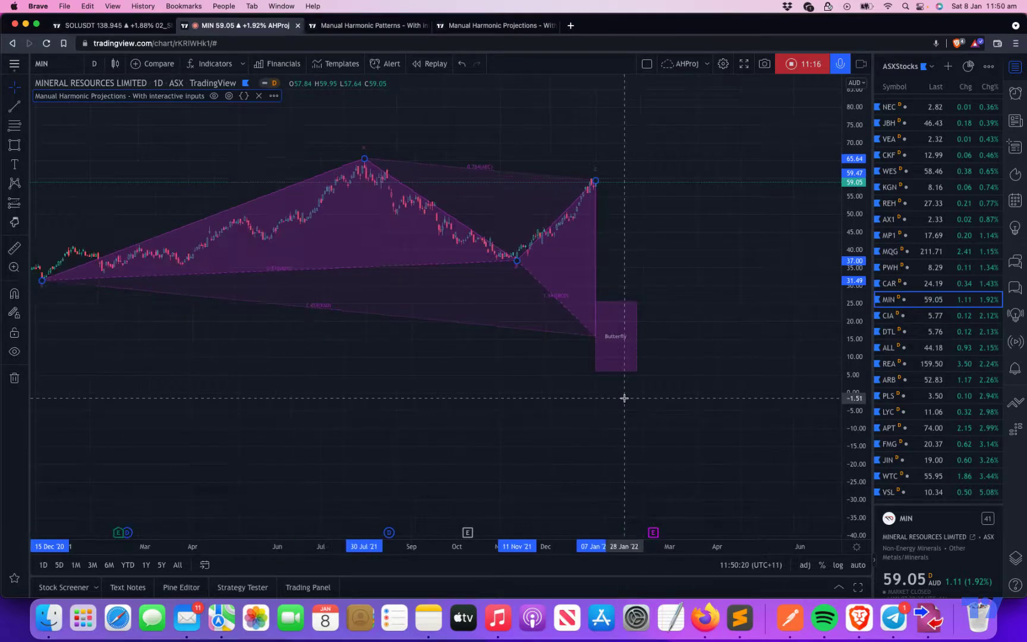
pyautogui.moveTo(532, 397); pyautogui.dragTo(605, 405)
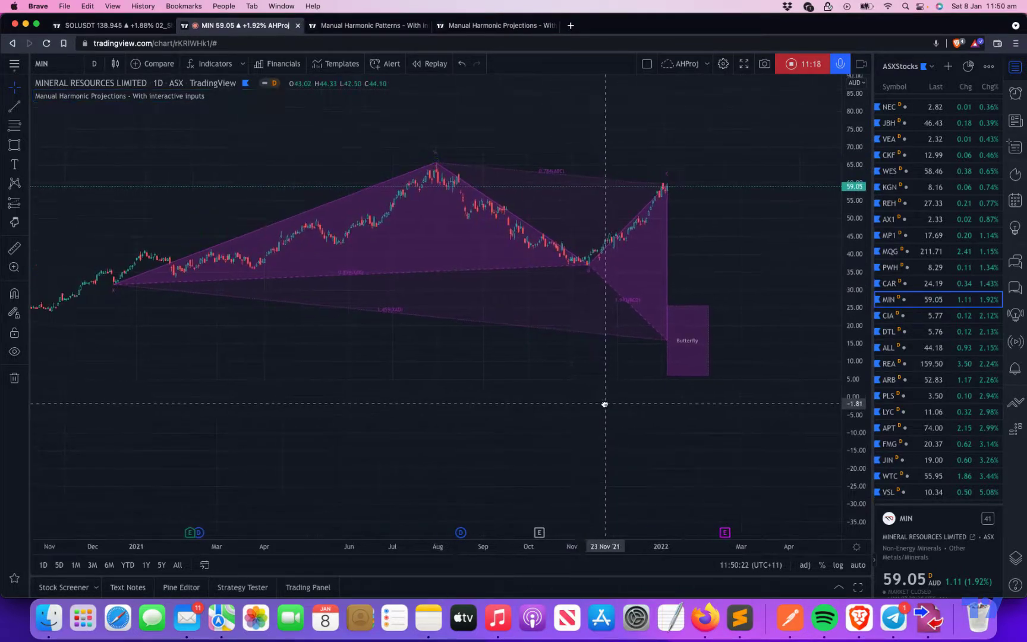
pyautogui.moveTo(201, 98)
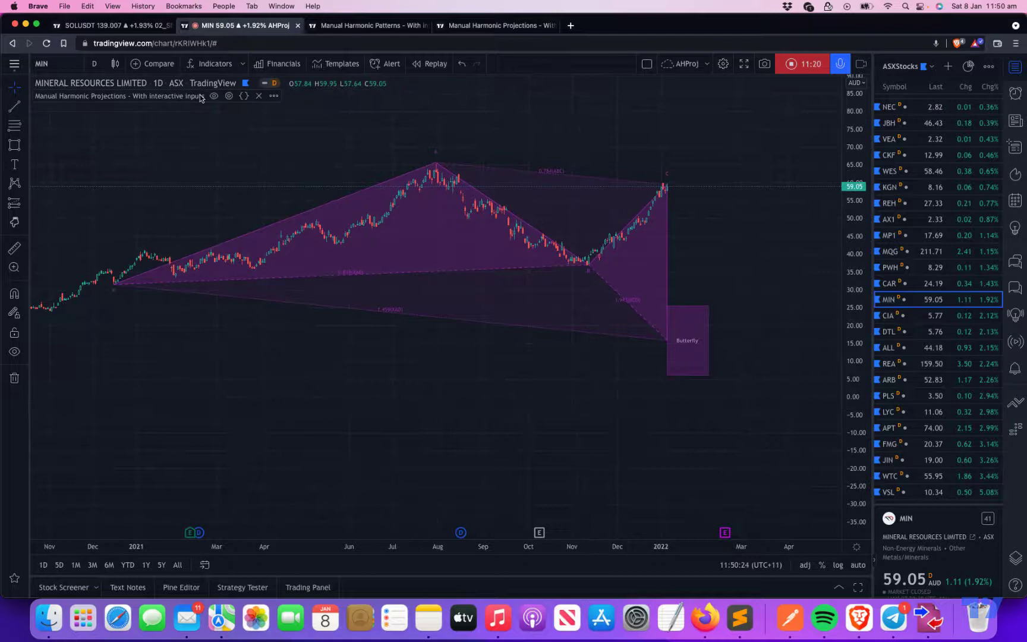